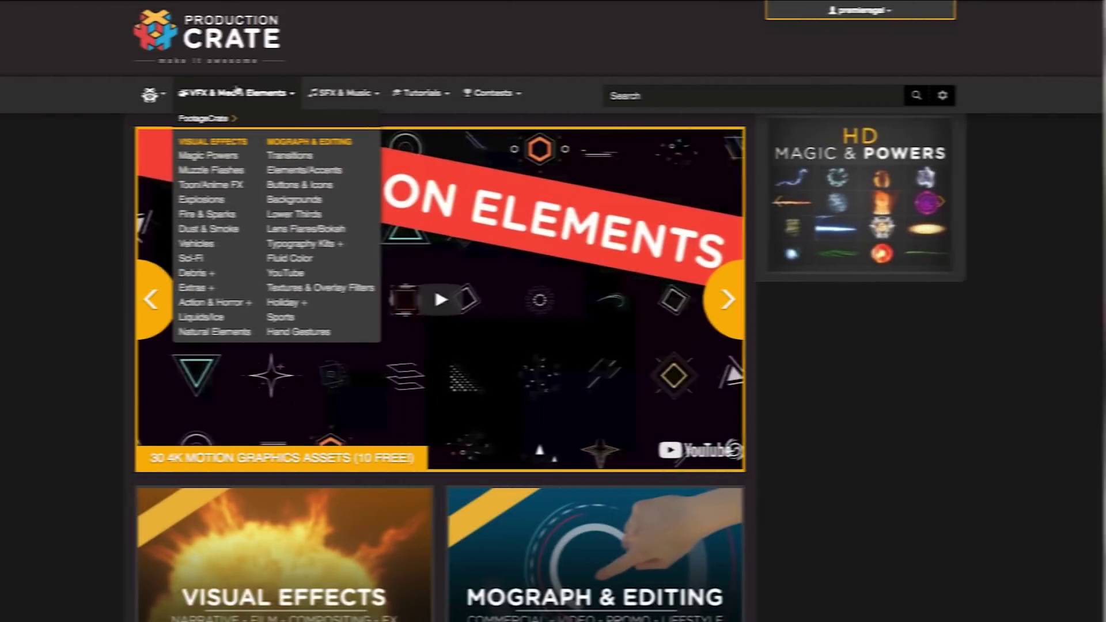
# Go from the ProductionCrate Magic Powers effects to the Frost FX downloads
pyautogui.click(223, 160)
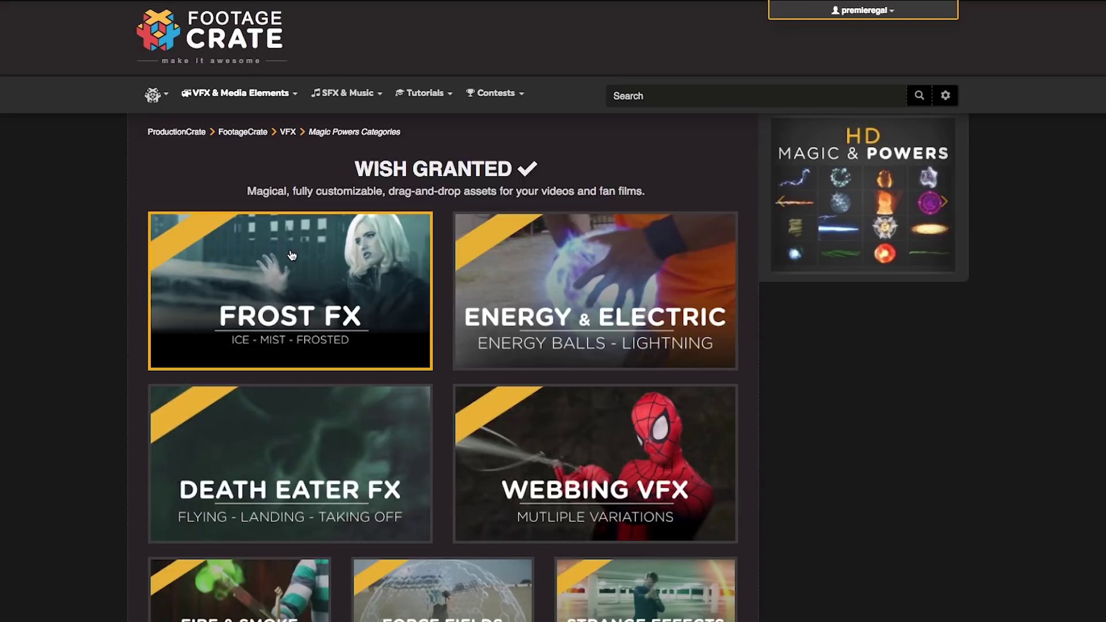
pyautogui.click(289, 253)
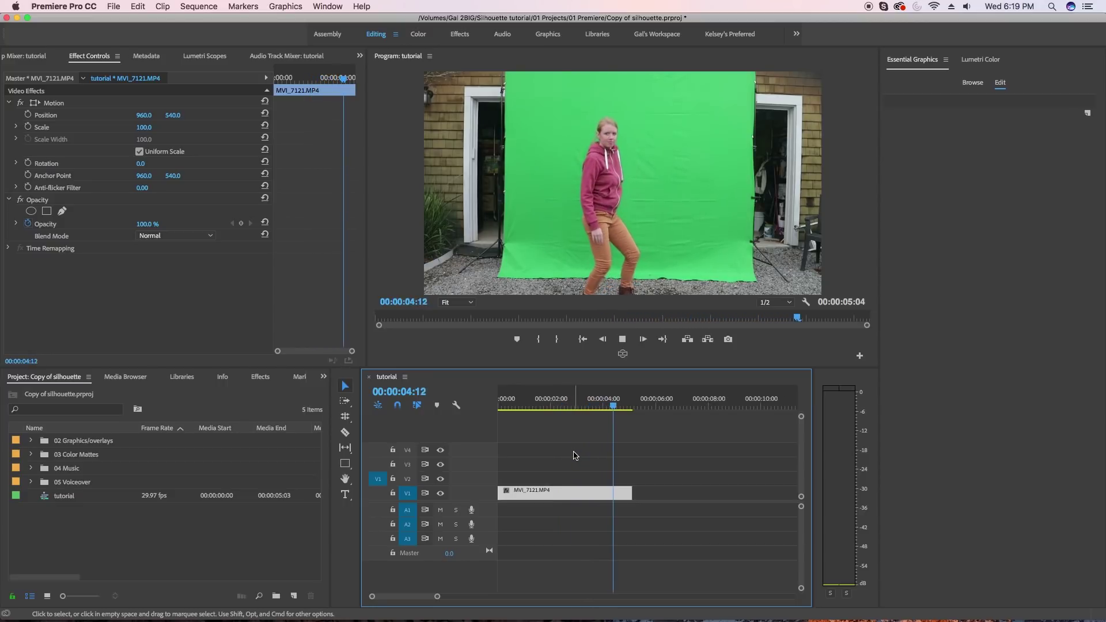
pyautogui.press('Home')
pyautogui.press('space')
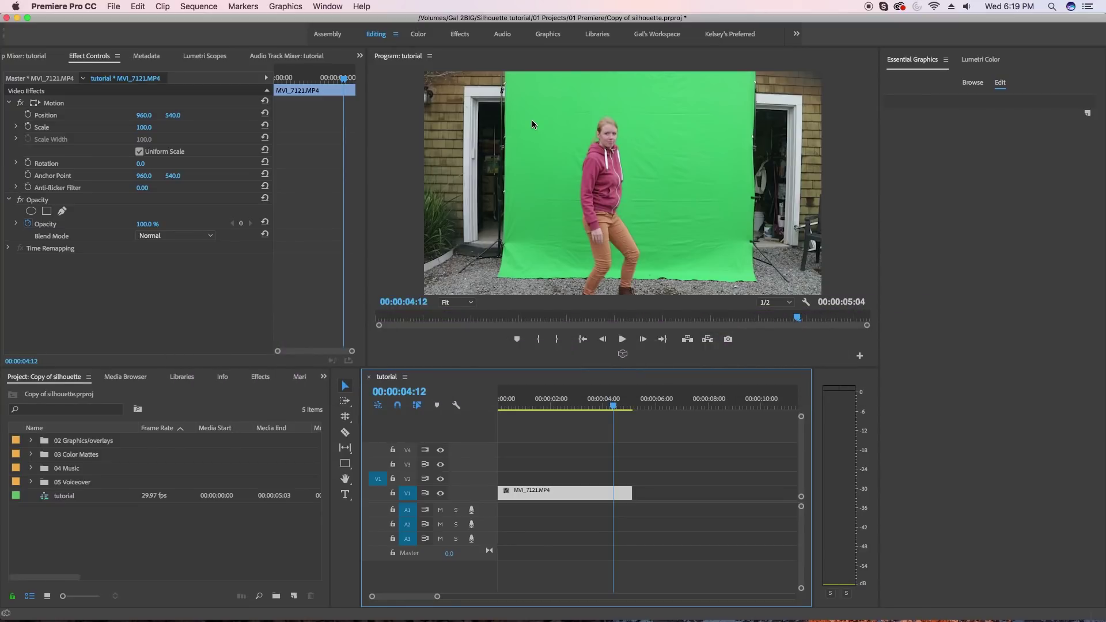
pyautogui.click(260, 376)
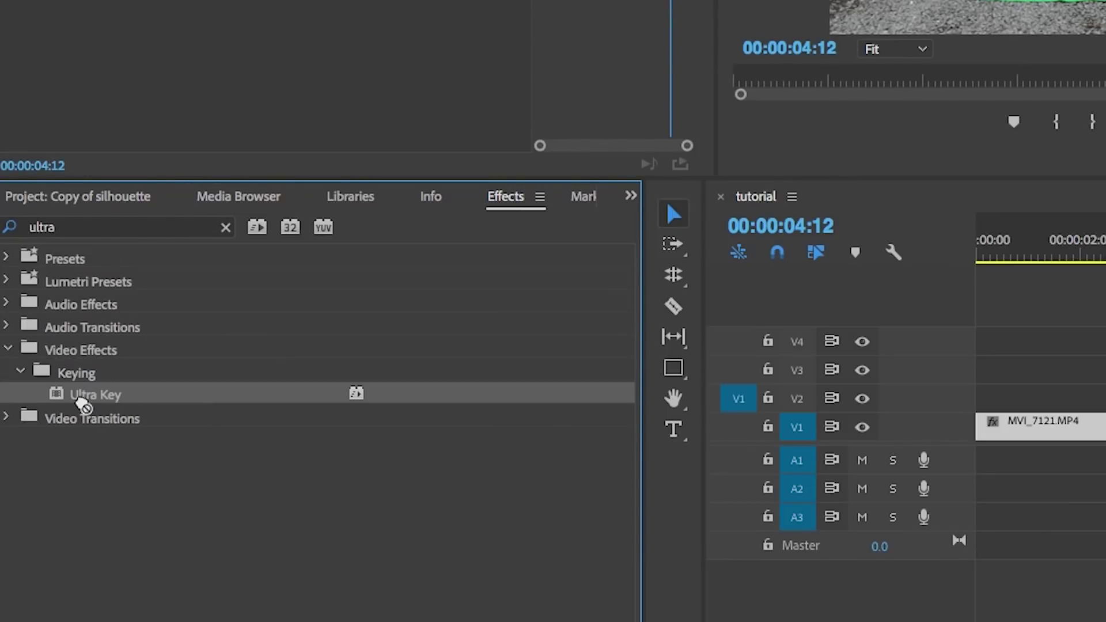
# Drop Ultra Key onto MVI_7121.MP4 and sample the green backdrop as its Key Color
pyautogui.moveTo(84, 405); pyautogui.dragTo(1062, 417)
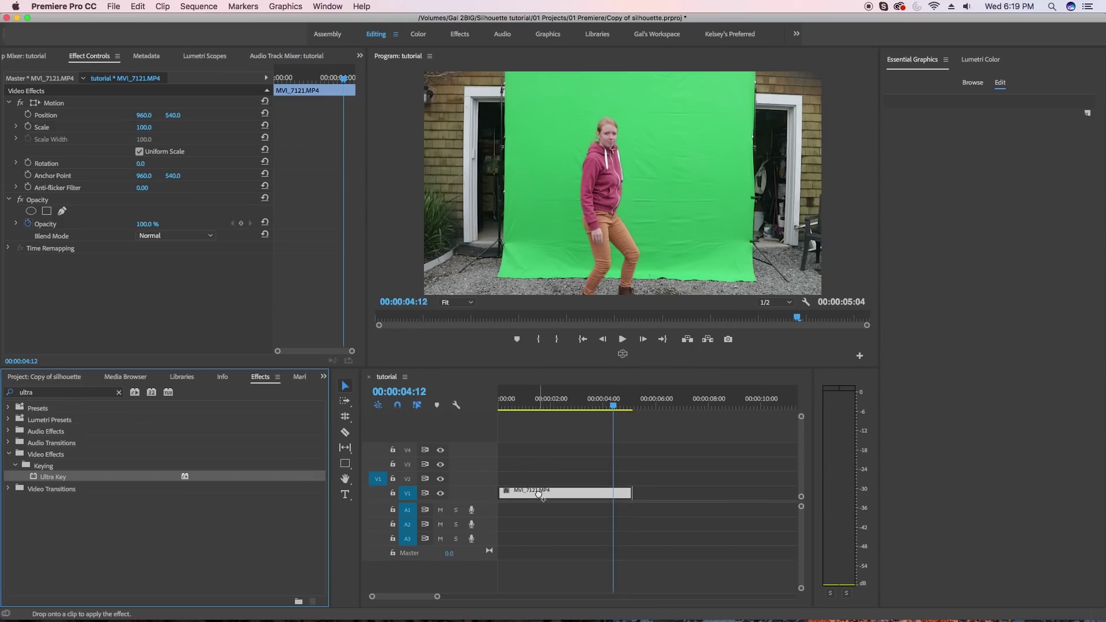
pyautogui.moveTo(539, 495); pyautogui.dragTo(539, 496)
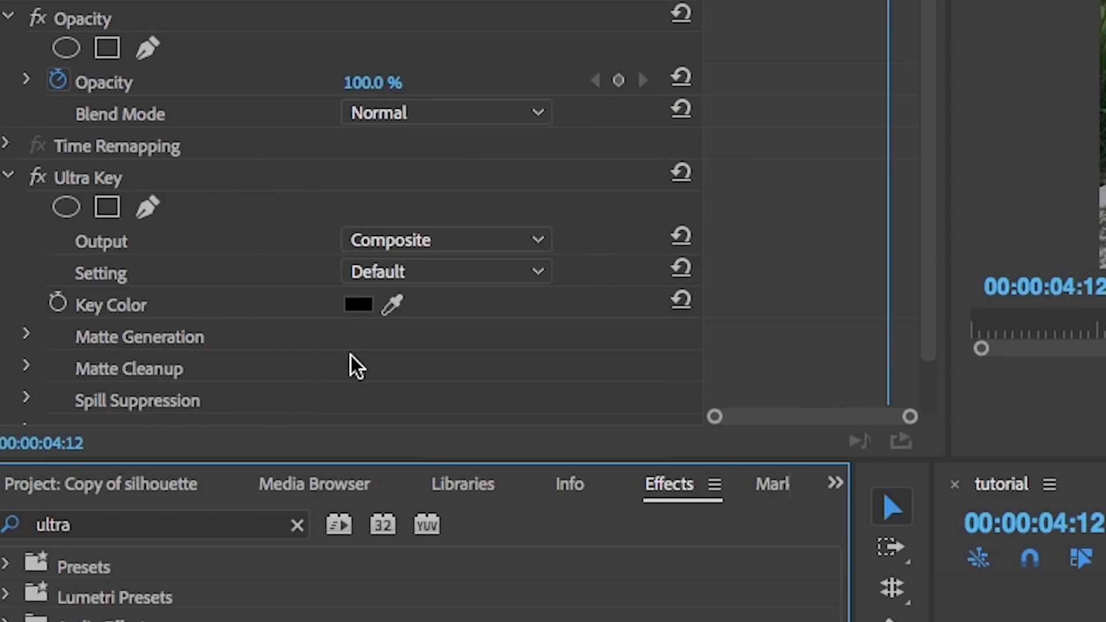
pyautogui.click(156, 308)
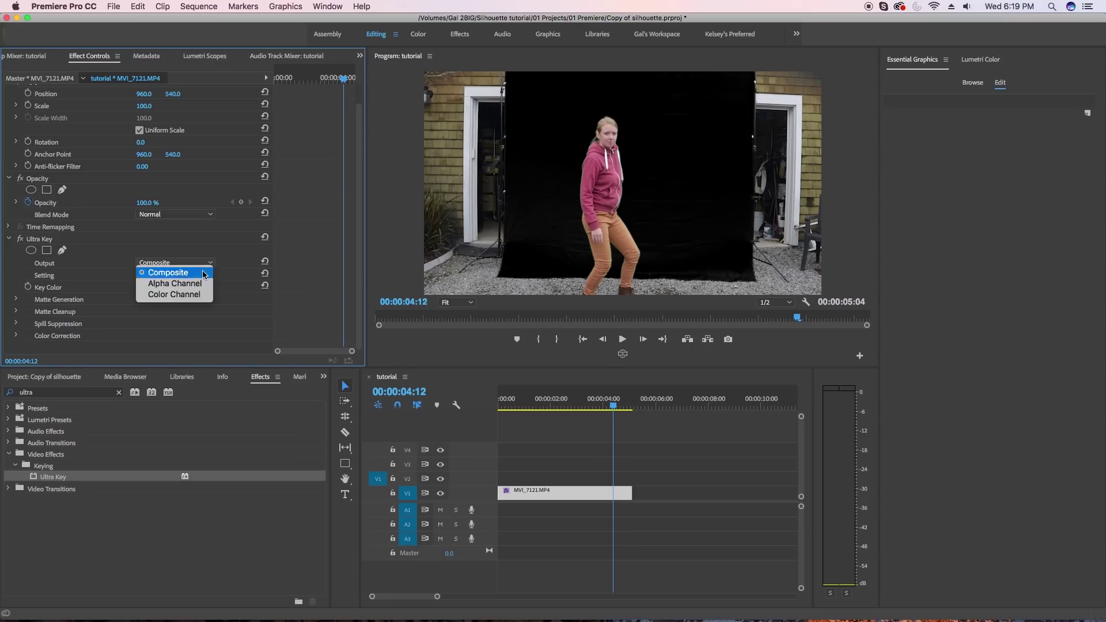
# Show Ultra Key as an Alpha Channel matte with Highlight 0, Shadow 12 and Pedestal 31
pyautogui.click(201, 287)
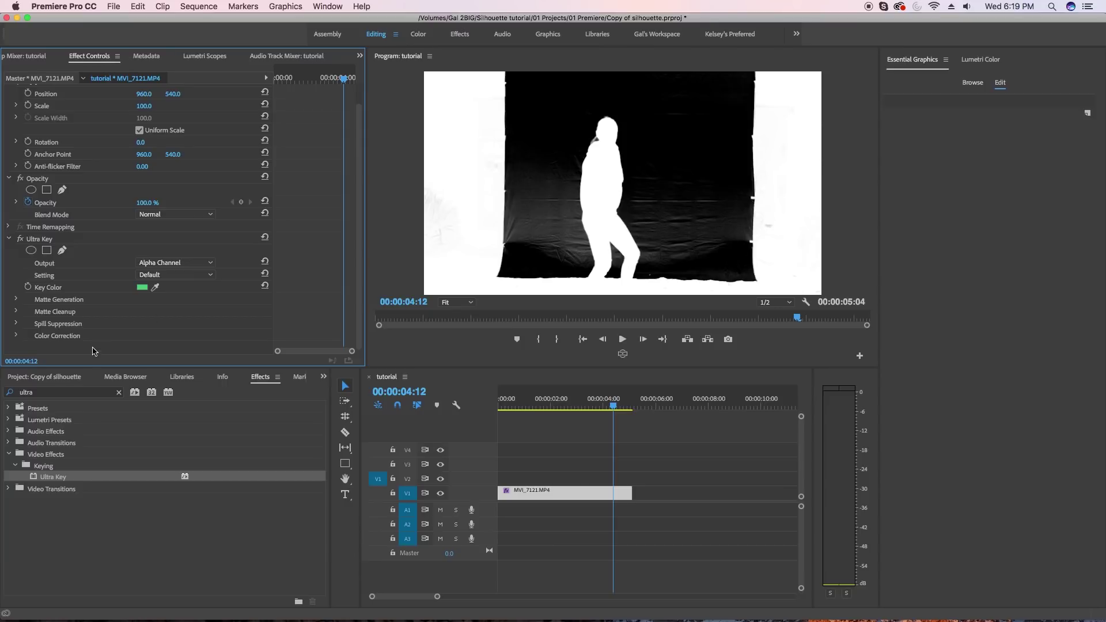
pyautogui.click(16, 300)
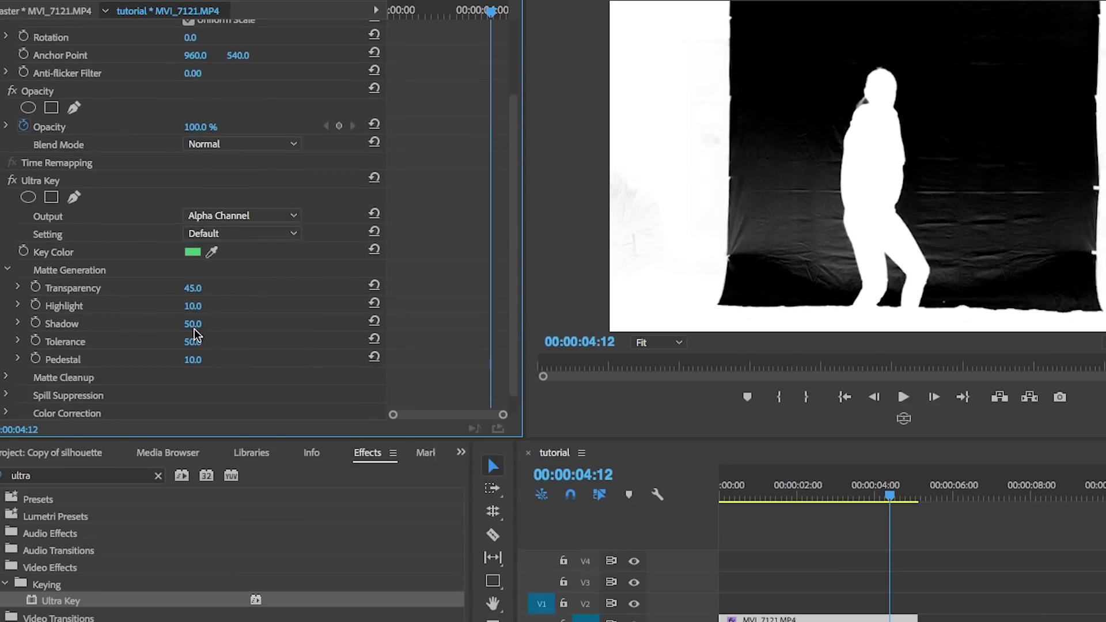
pyautogui.write('0')
pyautogui.press('Return')
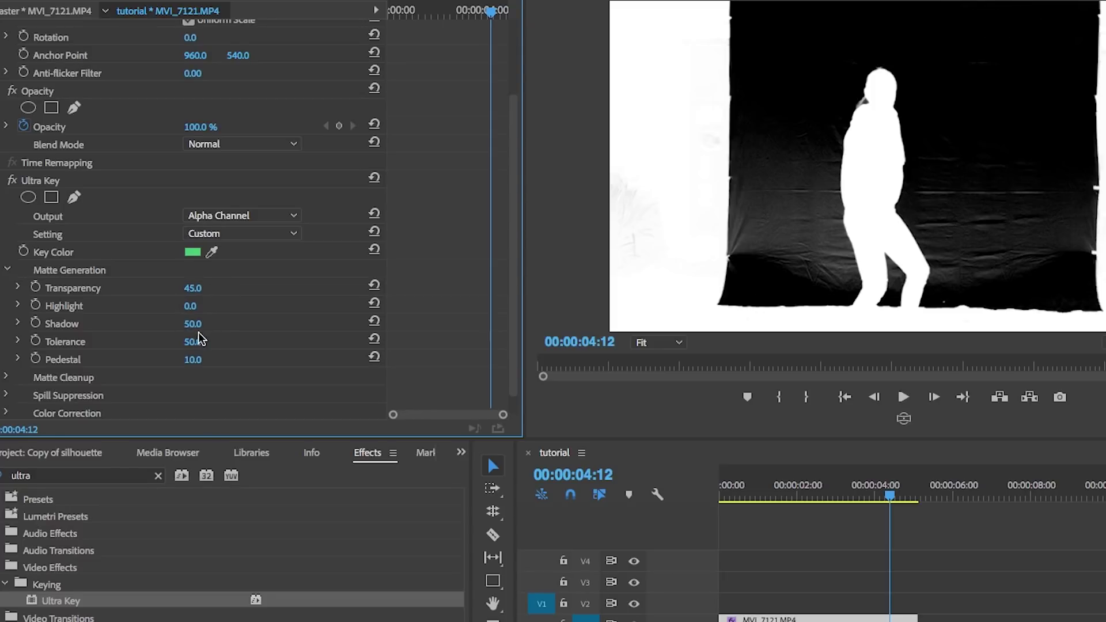
pyautogui.moveTo(192, 324); pyautogui.dragTo(204, 359)
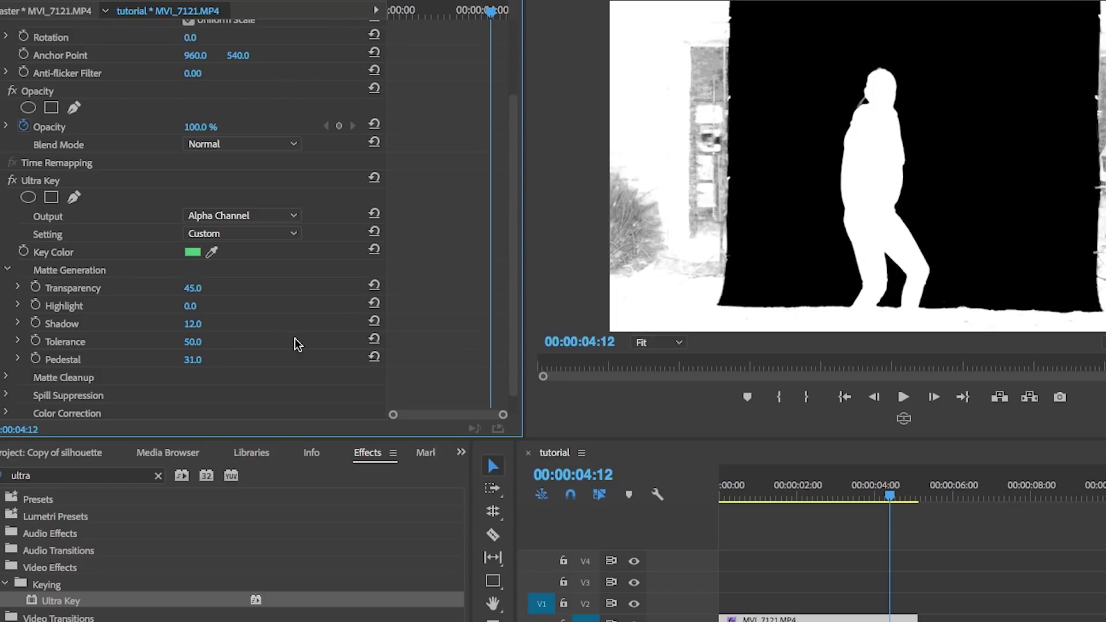
pyautogui.click(241, 215)
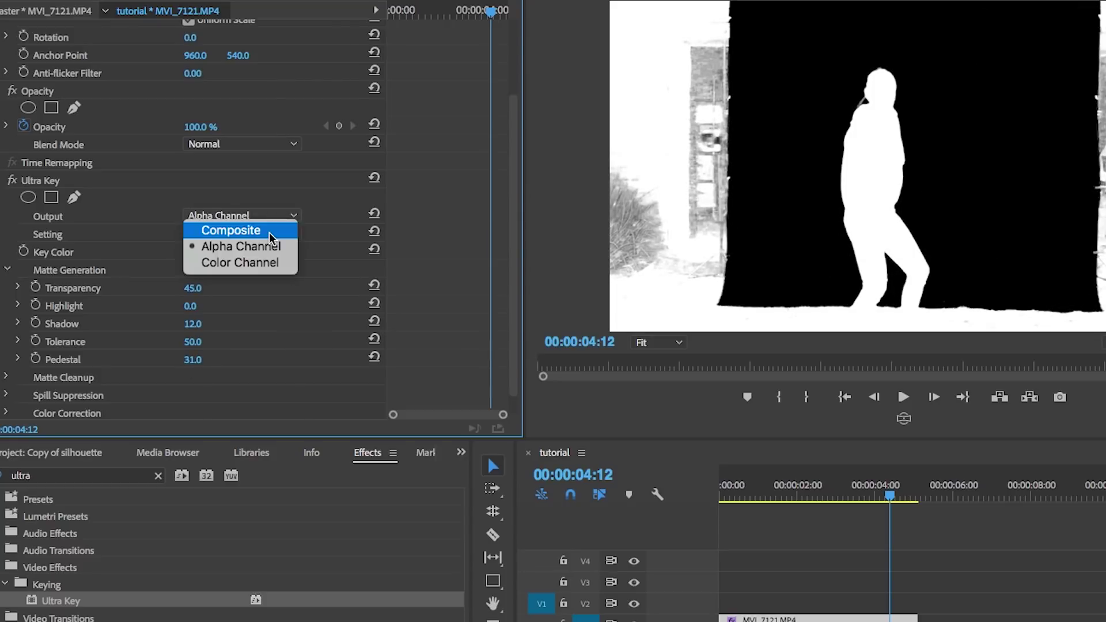
# Switch Ultra Key Output back to Composite and magnify the Program monitor to 150%
pyautogui.click(230, 229)
pyautogui.click(676, 345)
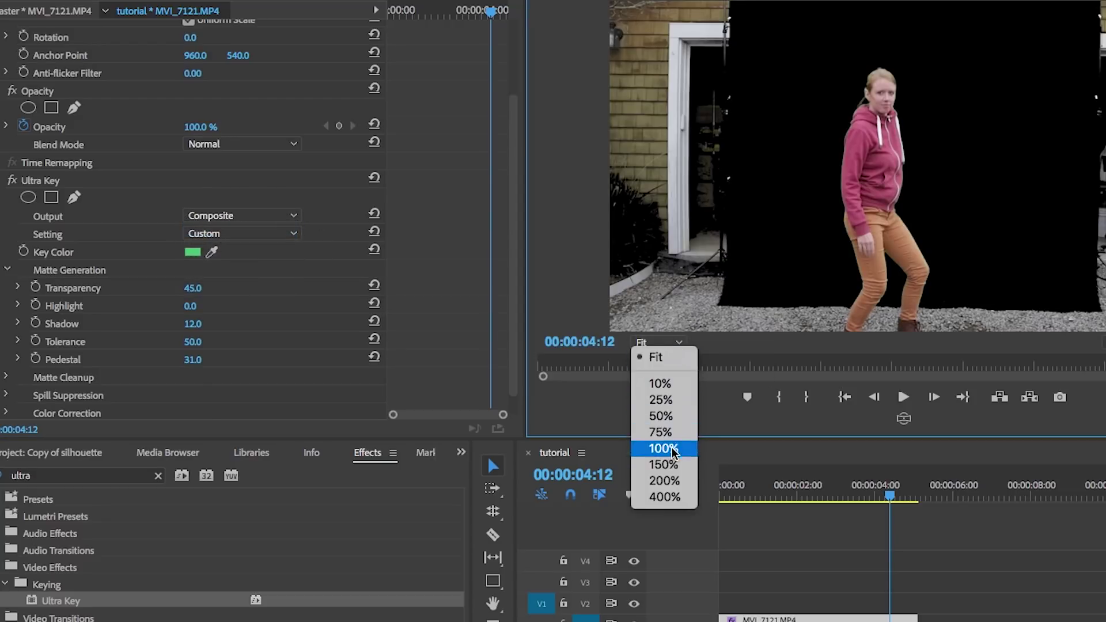
pyautogui.click(663, 464)
pyautogui.scroll(4, 806, 161)
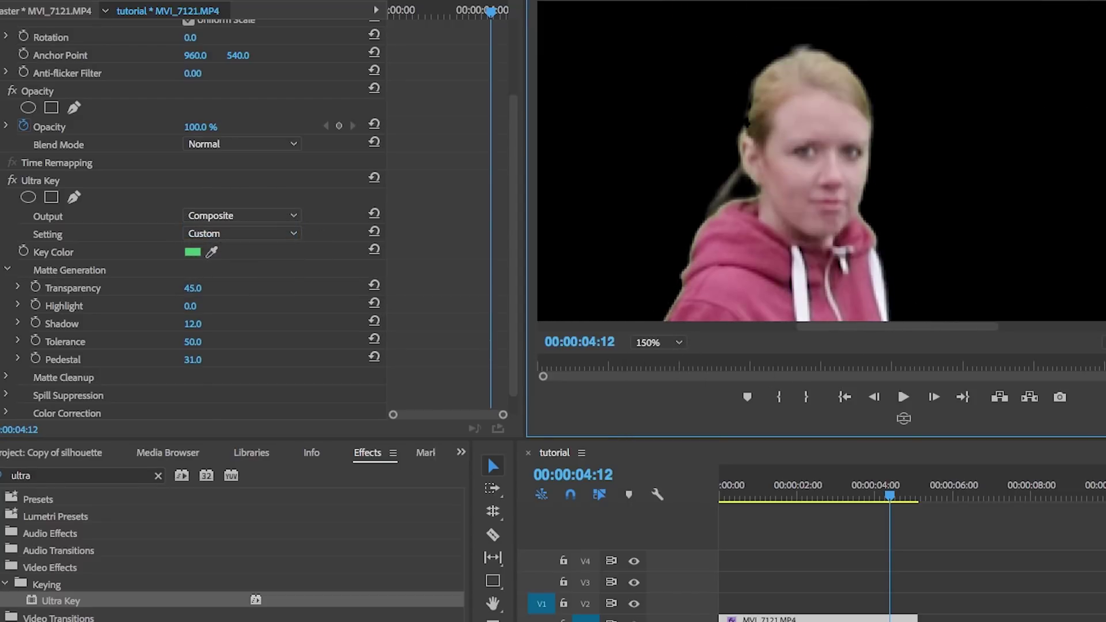
pyautogui.scroll(-1, 615, 220)
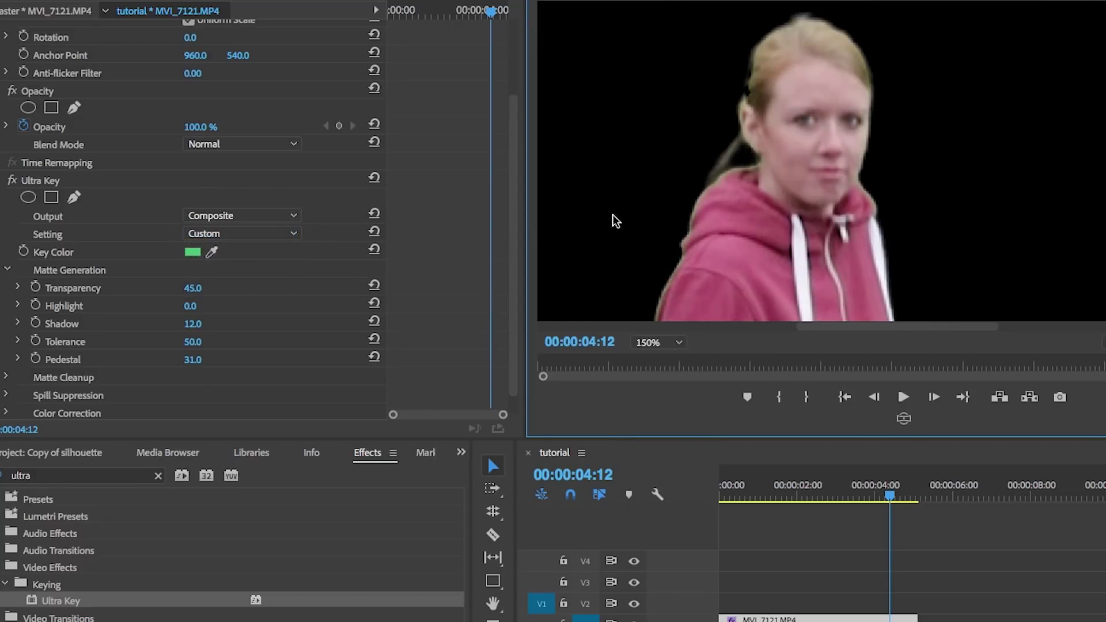
# Set Matte Cleanup Choke to 20, then return the Program monitor to Fit
pyautogui.click(6, 379)
pyautogui.scroll(-3, 475, 347)
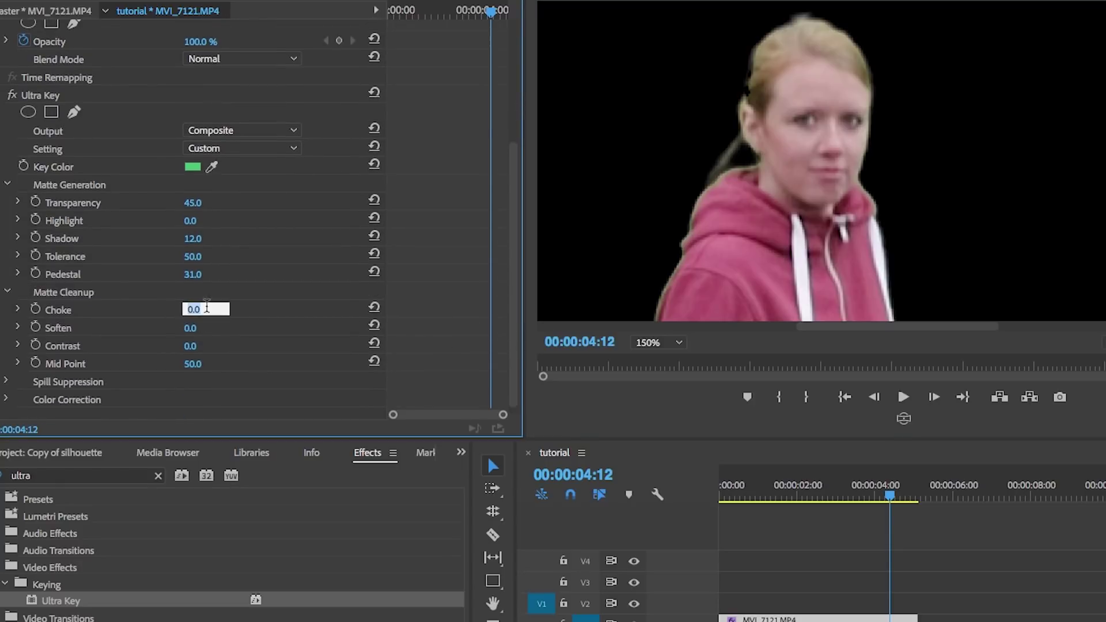
pyautogui.press('Return')
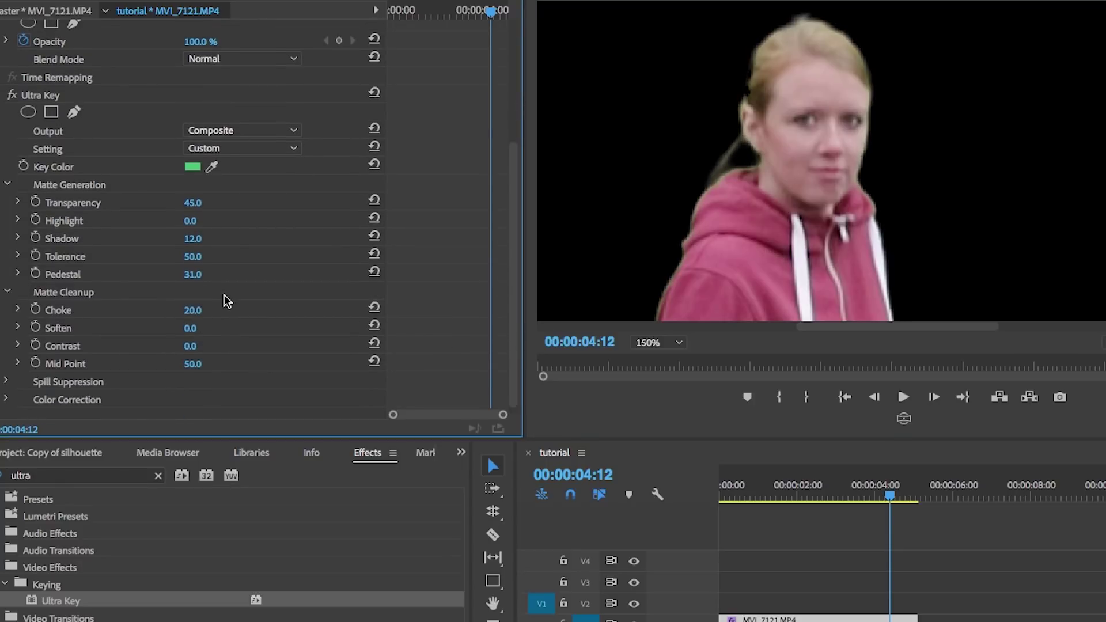
pyautogui.moveTo(183, 314); pyautogui.dragTo(229, 314)
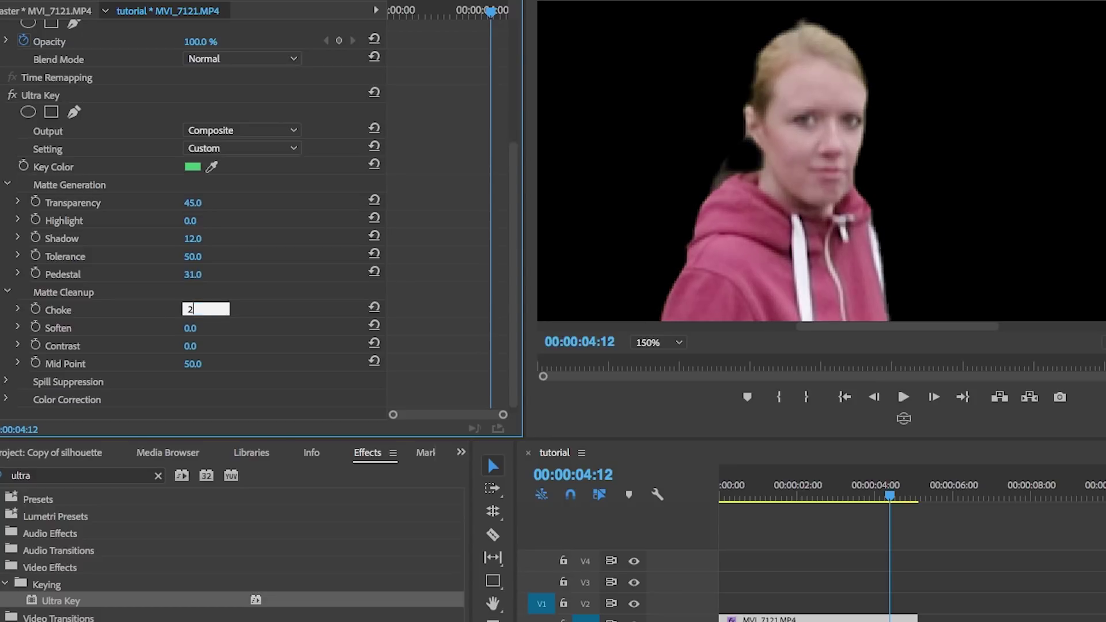
pyautogui.write('0')
pyautogui.press('Return')
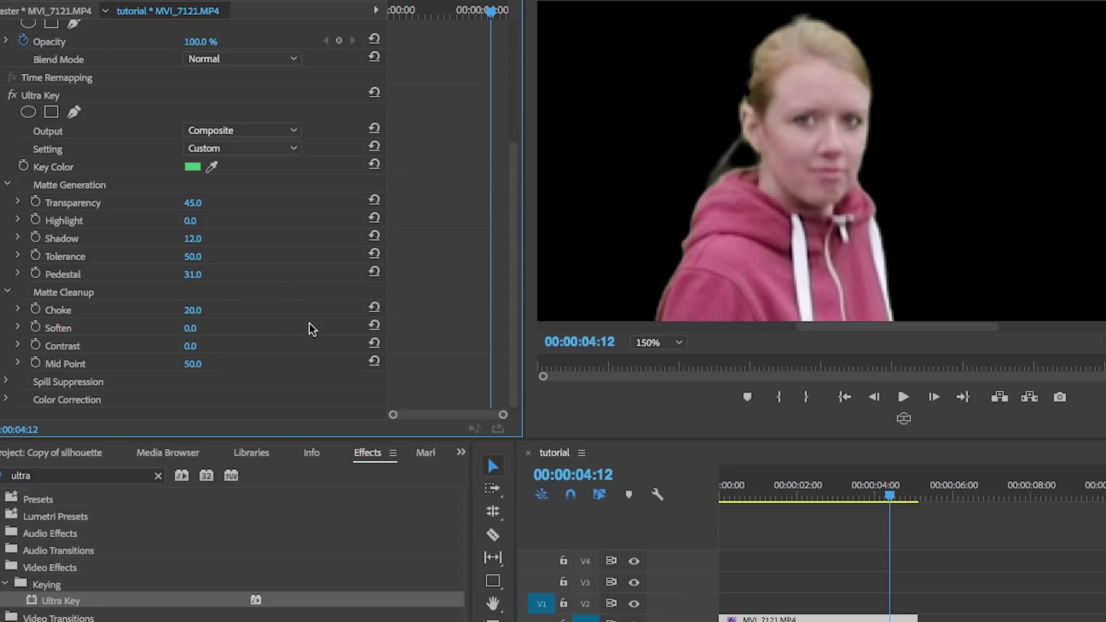
pyautogui.click(646, 342)
pyautogui.click(648, 353)
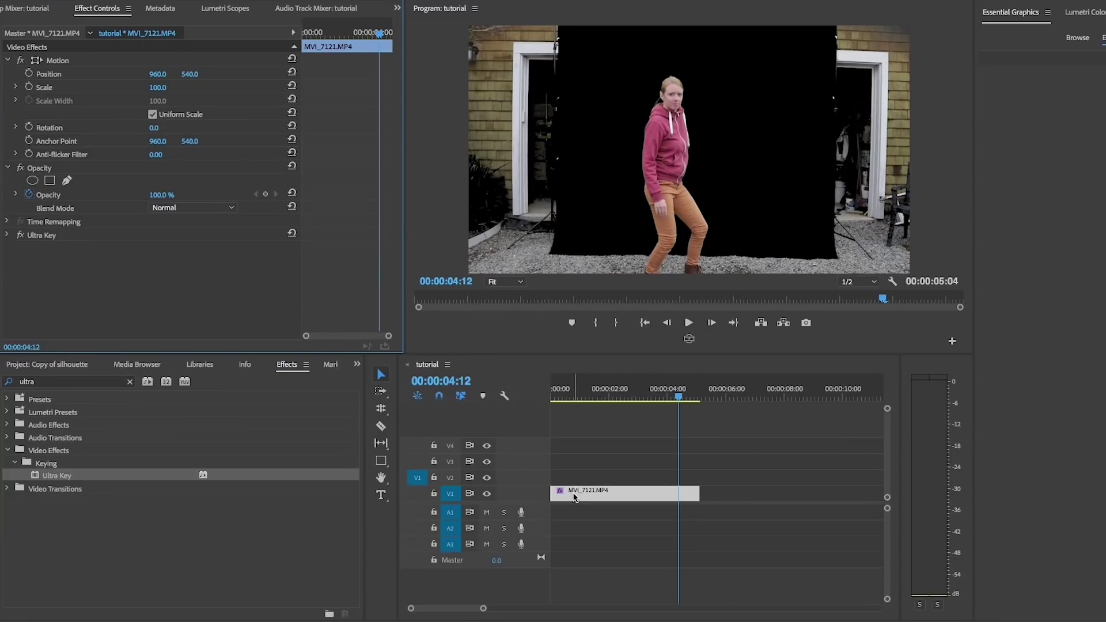
# Move the dancer clip from V1 up to V2 and open the 03 Color Mattes bin
pyautogui.moveTo(573, 497); pyautogui.dragTo(578, 481)
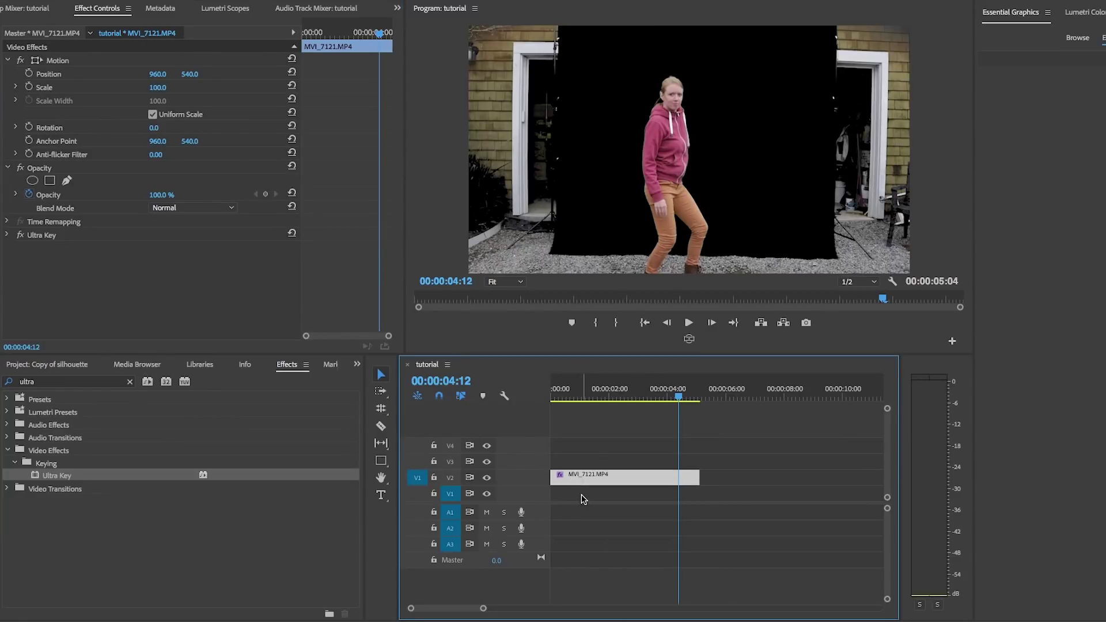
pyautogui.click(582, 499)
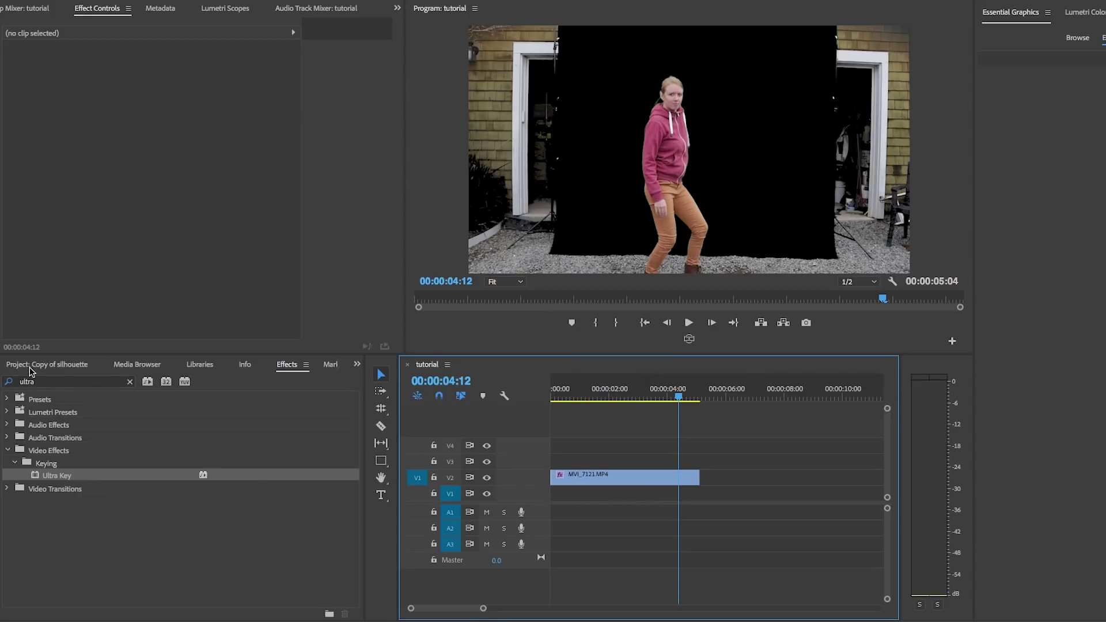
pyautogui.click(30, 366)
pyautogui.click(32, 451)
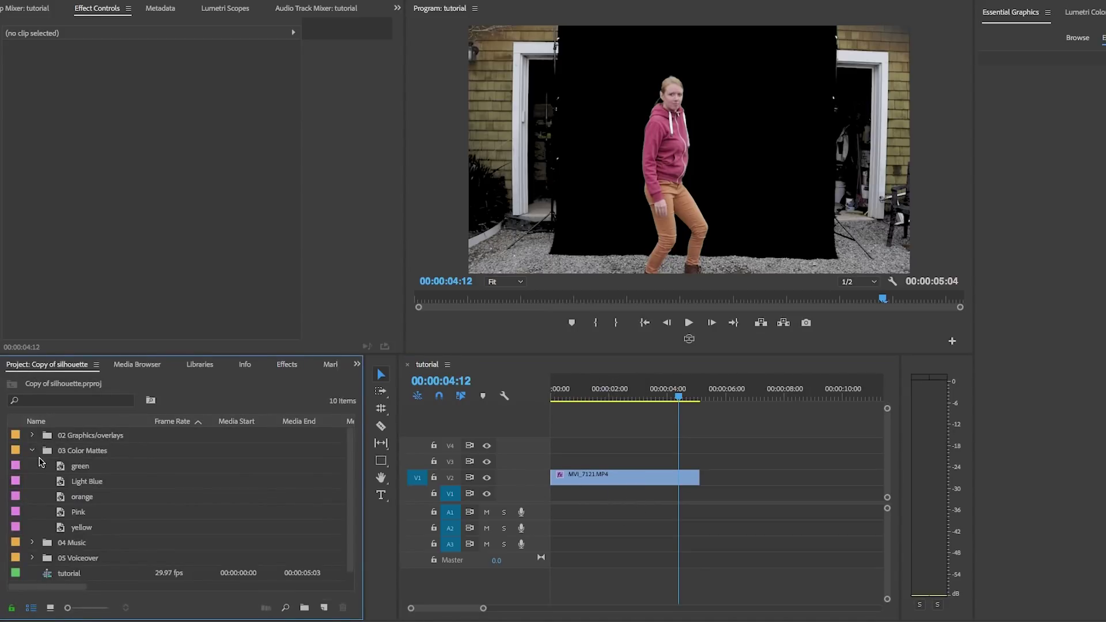
pyautogui.click(77, 469)
pyautogui.click(84, 484)
pyautogui.click(85, 499)
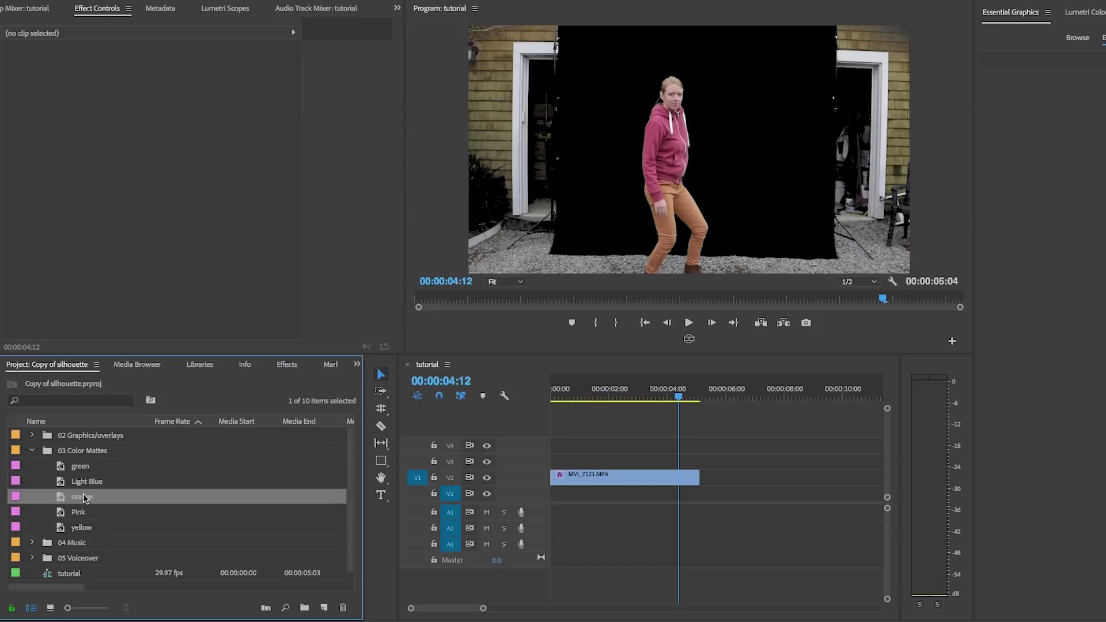
pyautogui.click(86, 513)
pyautogui.click(91, 529)
# Create a 1920×1080 purple (#AC07DE) colour matte named 'Purple' in 03 Color Mattes
pyautogui.click(85, 453)
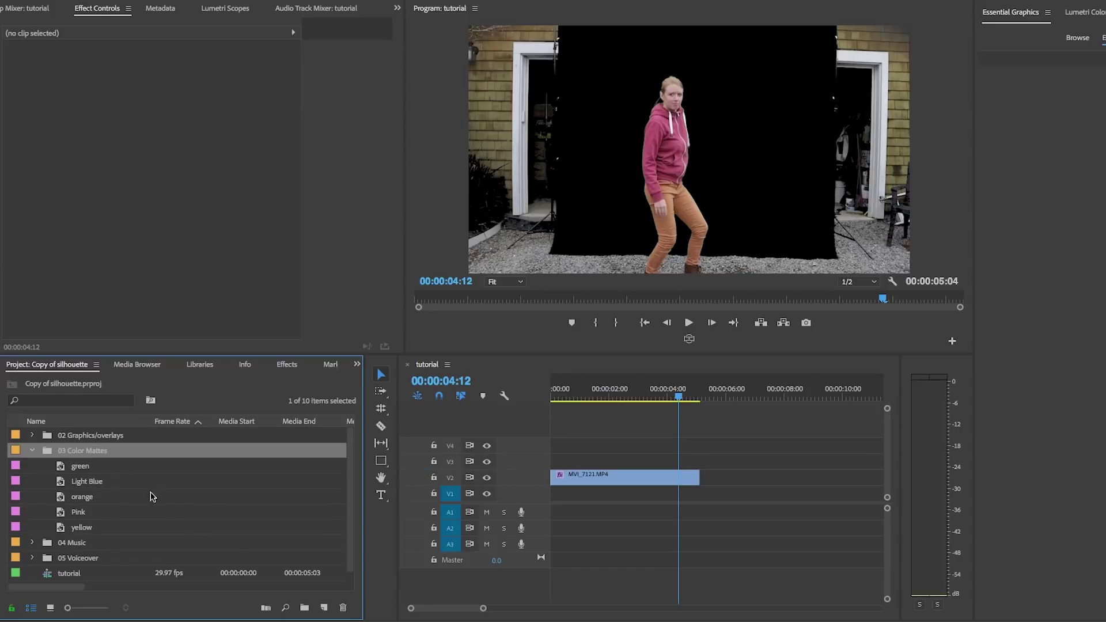
pyautogui.click(320, 610)
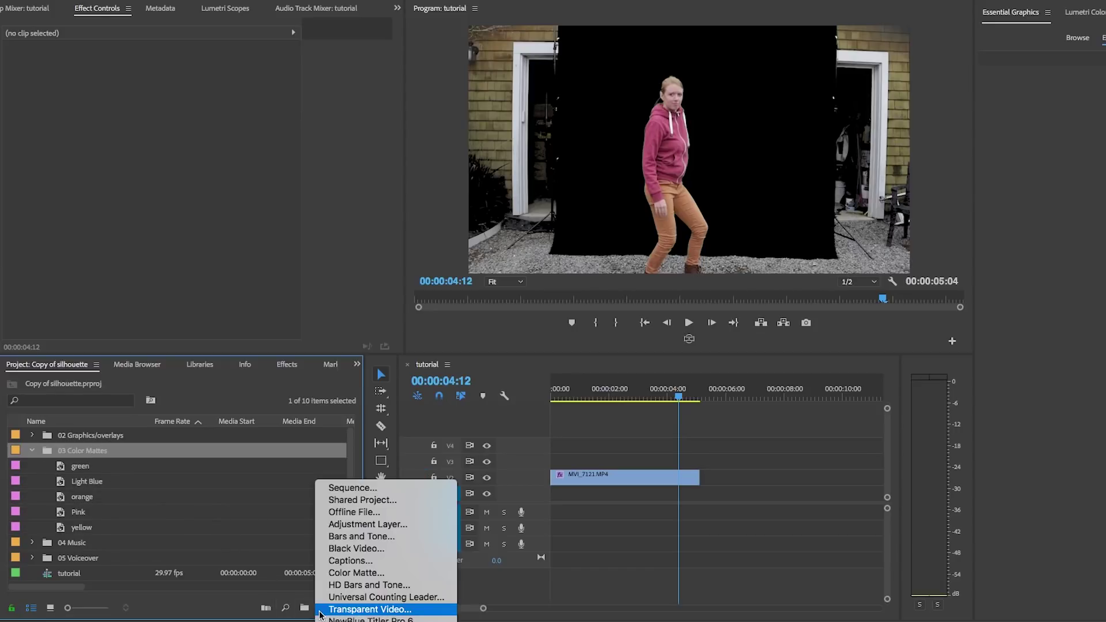
pyautogui.click(368, 570)
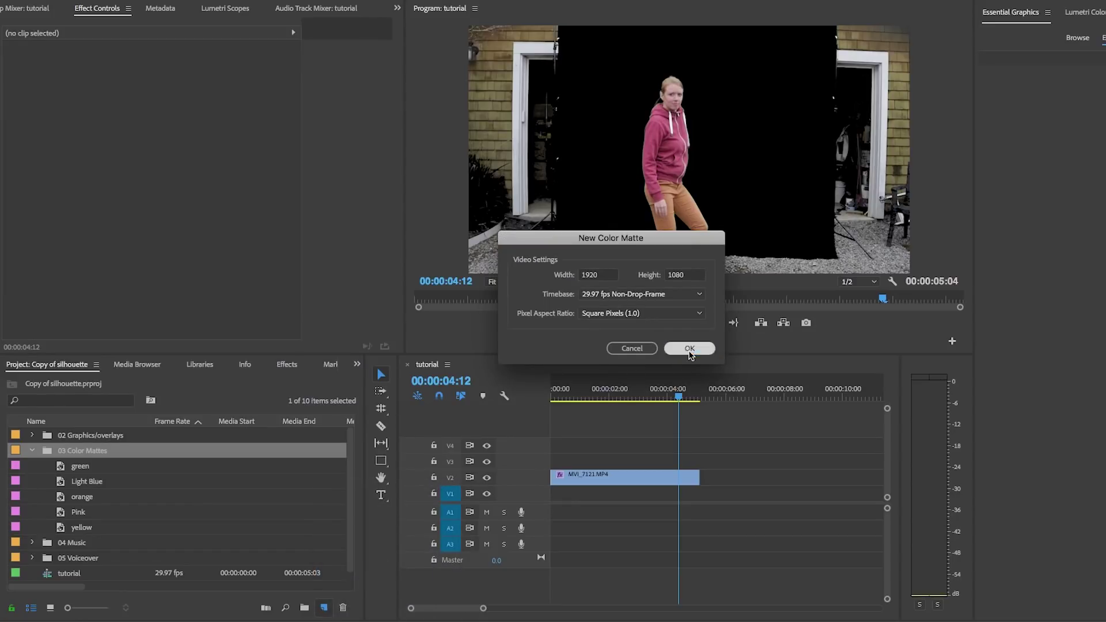
pyautogui.click(689, 349)
pyautogui.moveTo(645, 257); pyautogui.dragTo(621, 274)
pyautogui.click(747, 106)
pyautogui.write('Purple')
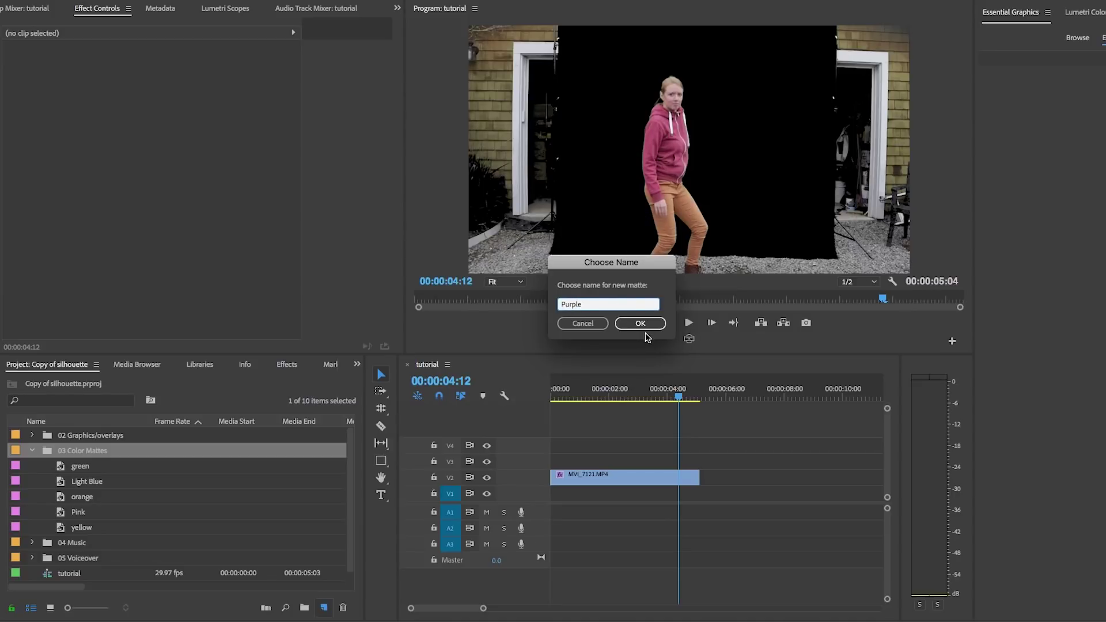
pyautogui.click(644, 323)
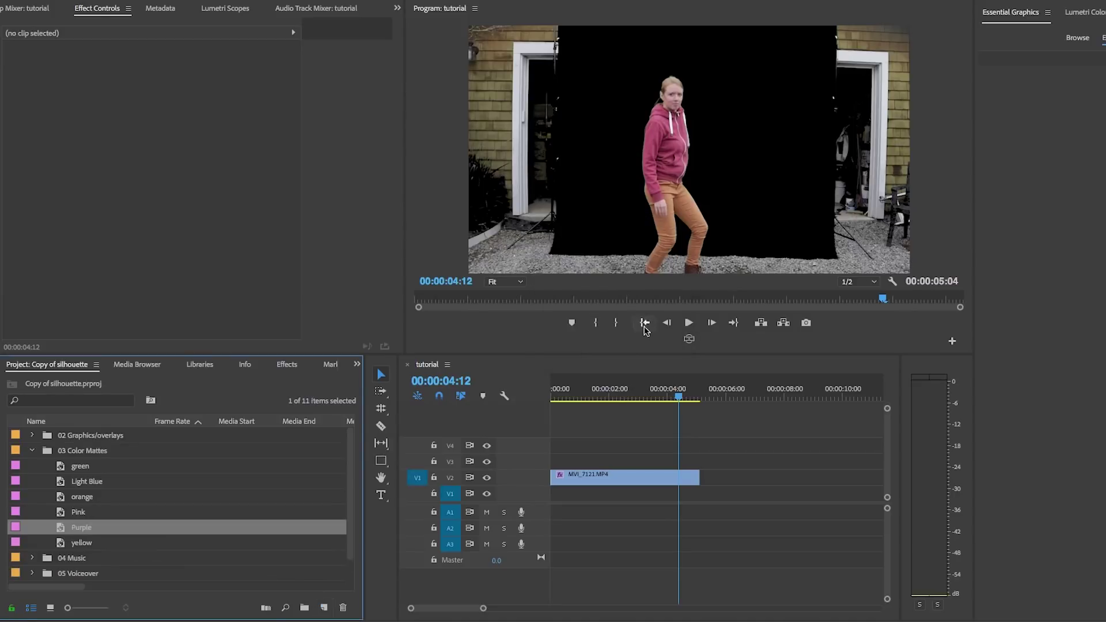
# Put the Purple matte on V1 beneath the dancer and raise MVI_7121.MP4's Scale to about 120
pyautogui.moveTo(176, 517); pyautogui.dragTo(631, 487)
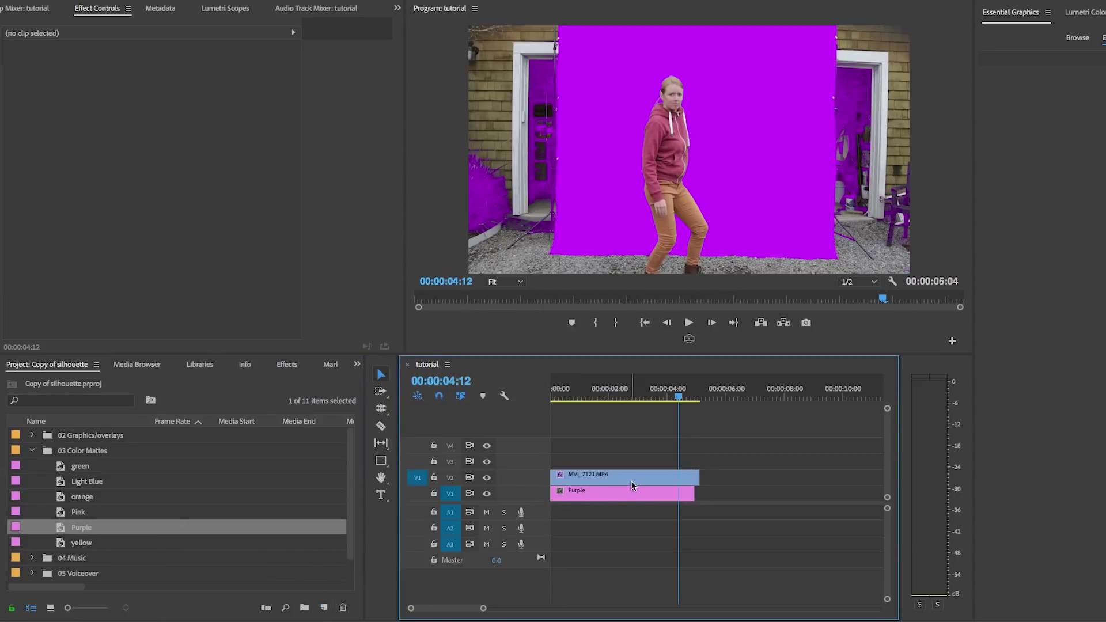
pyautogui.moveTo(650, 394); pyautogui.dragTo(632, 389)
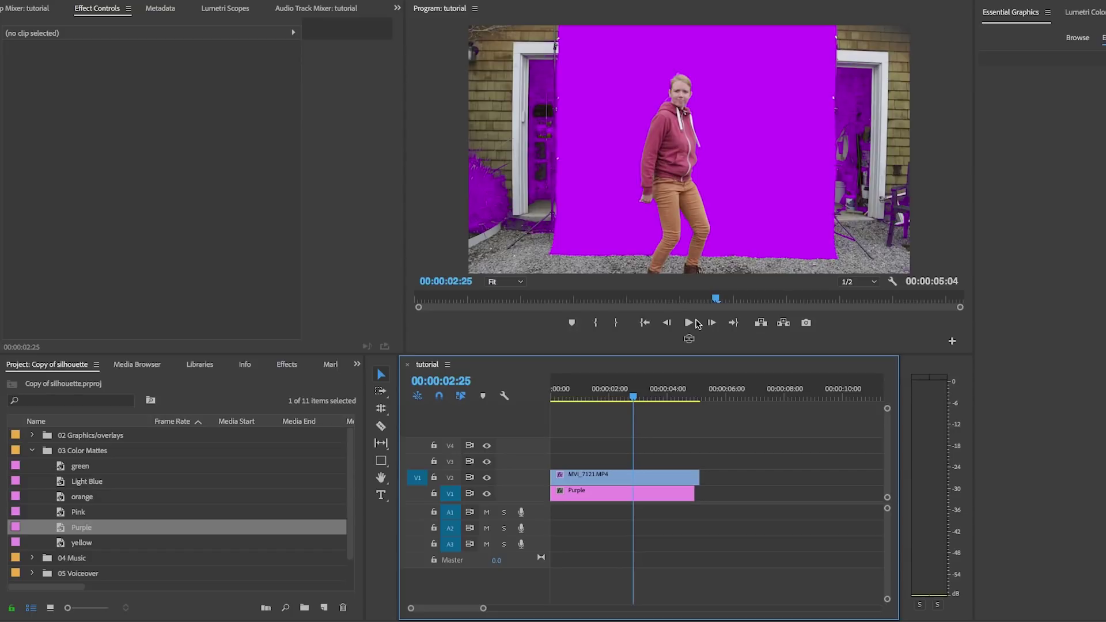
pyautogui.click(588, 478)
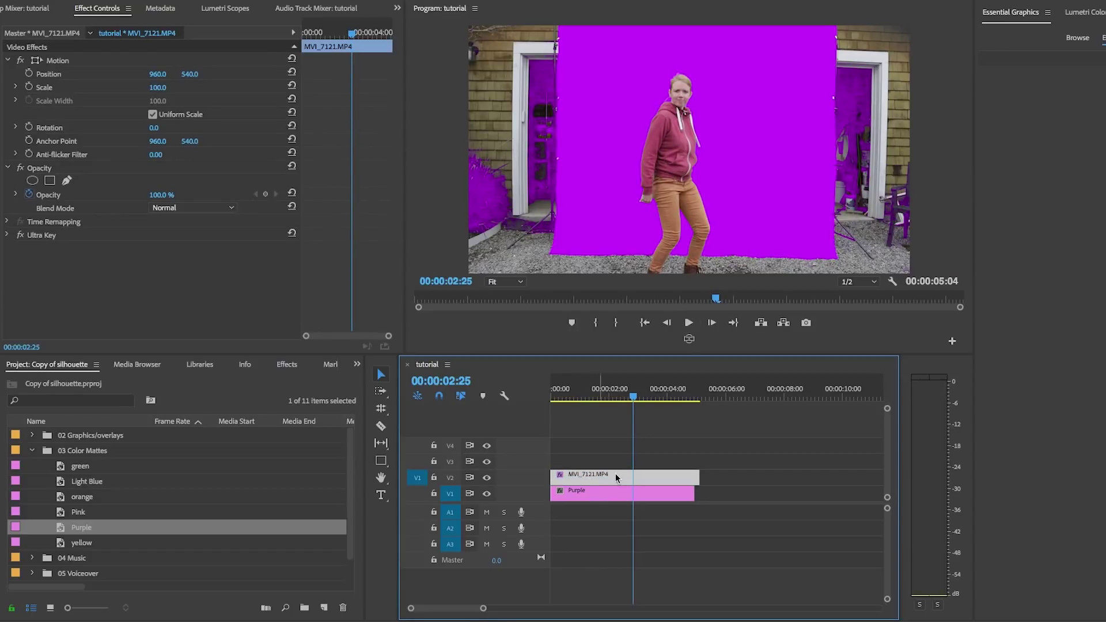
pyautogui.moveTo(156, 91); pyautogui.dragTo(612, 226)
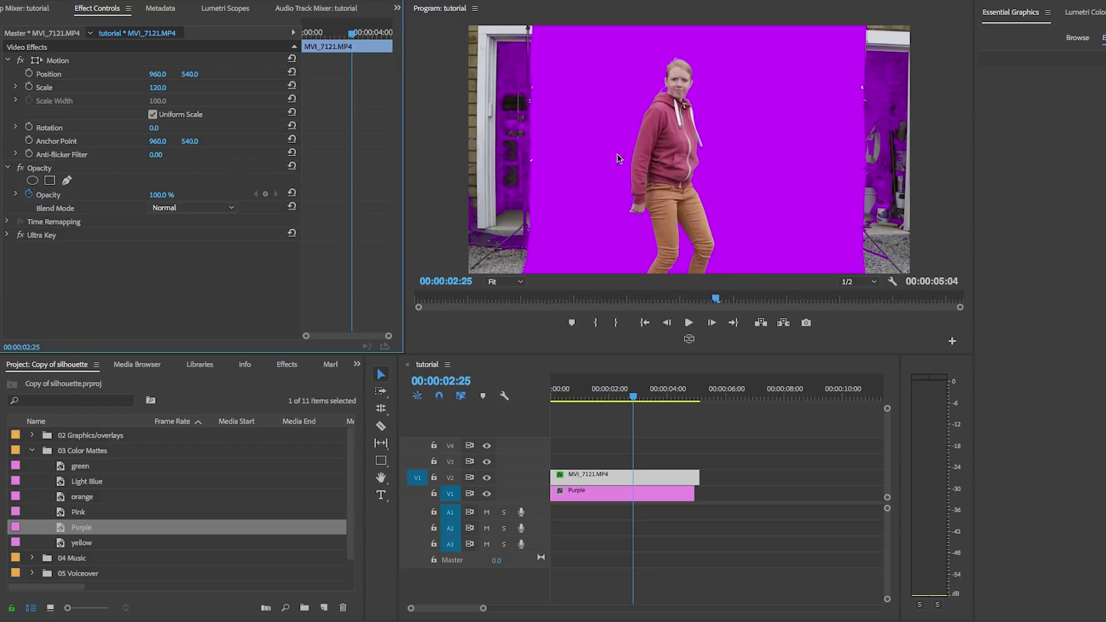
# Apply a Crop effect to MVI_7121.MP4 trimming Left 22% and Right 18%
pyautogui.click(286, 364)
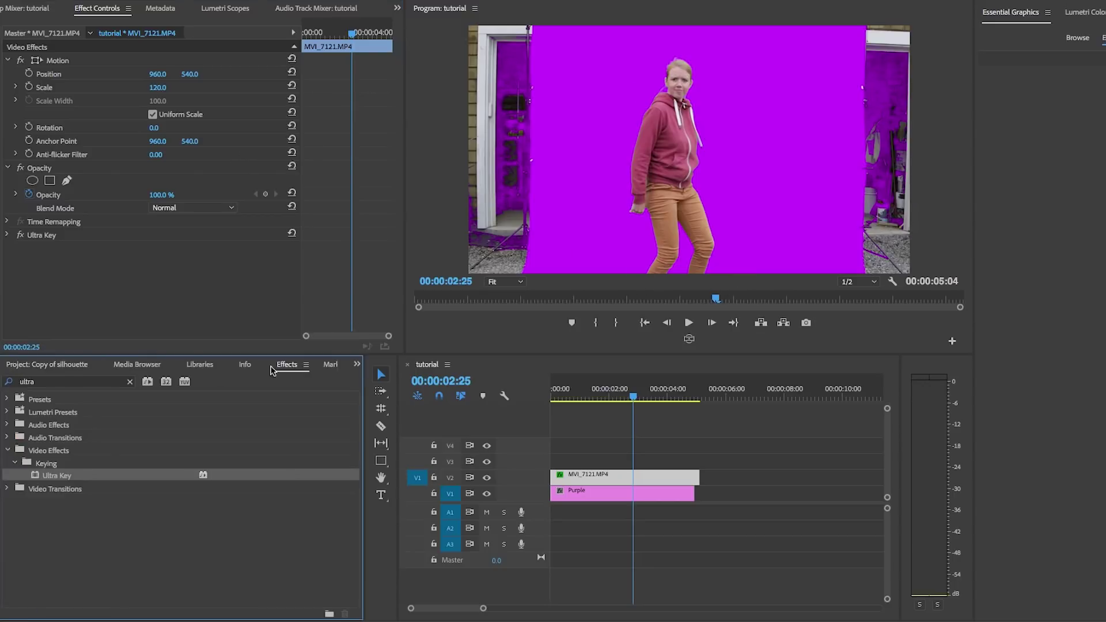
pyautogui.click(42, 381)
pyautogui.write('crop')
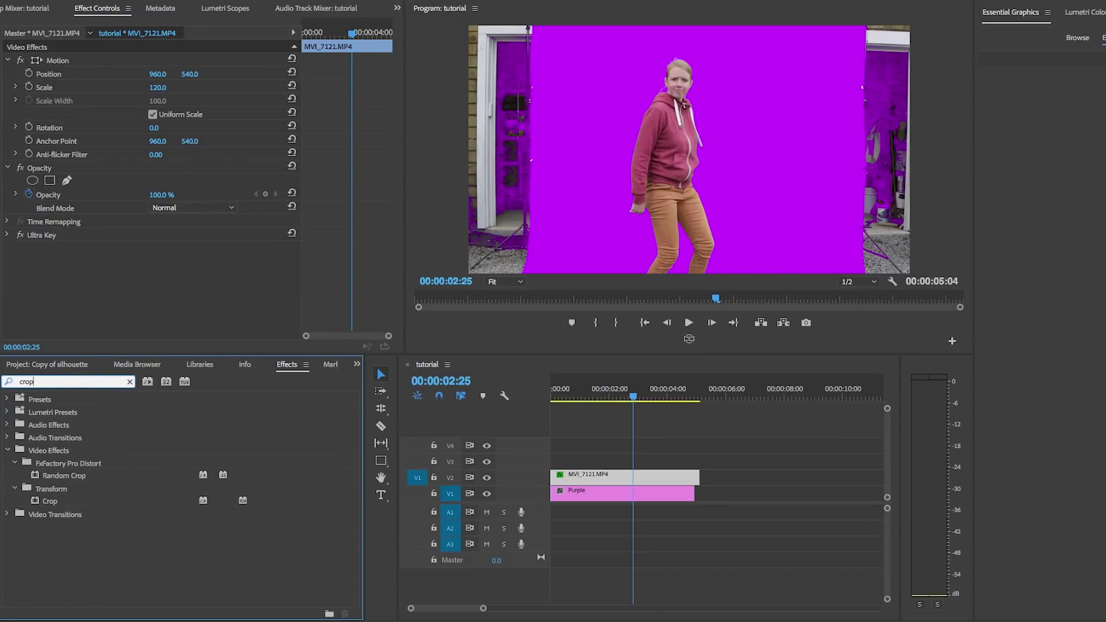
pyautogui.moveTo(57, 502); pyautogui.dragTo(599, 478)
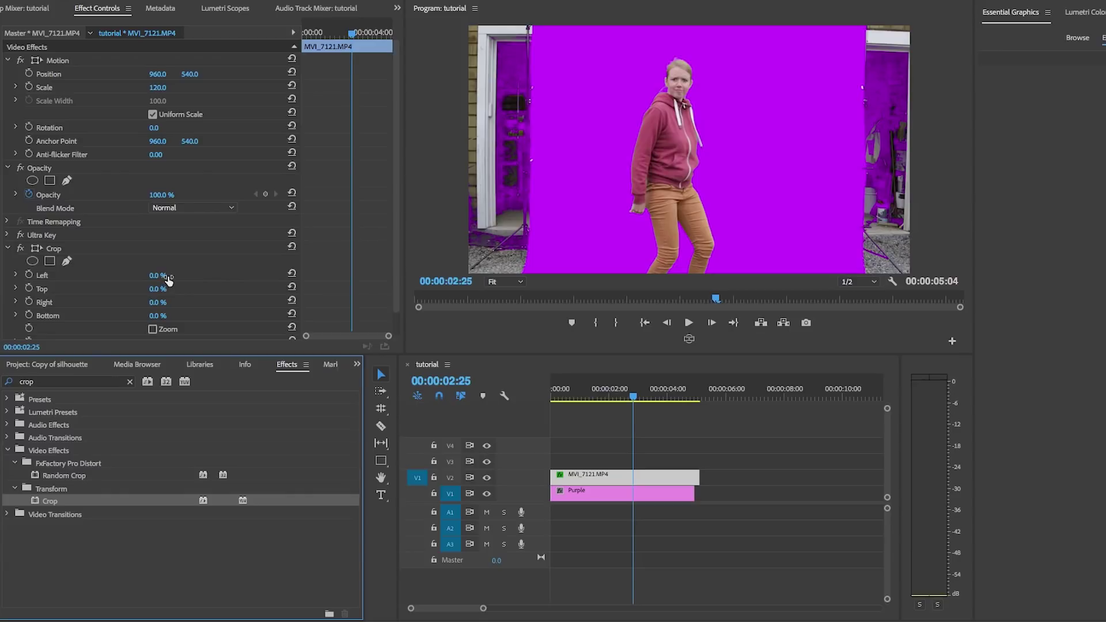
pyautogui.scroll(-1, 129, 247)
pyautogui.moveTo(160, 256)
pyautogui.mouseDown()
pyautogui.moveTo(206, 256)
pyautogui.moveTo(168, 252)
pyautogui.mouseUp()
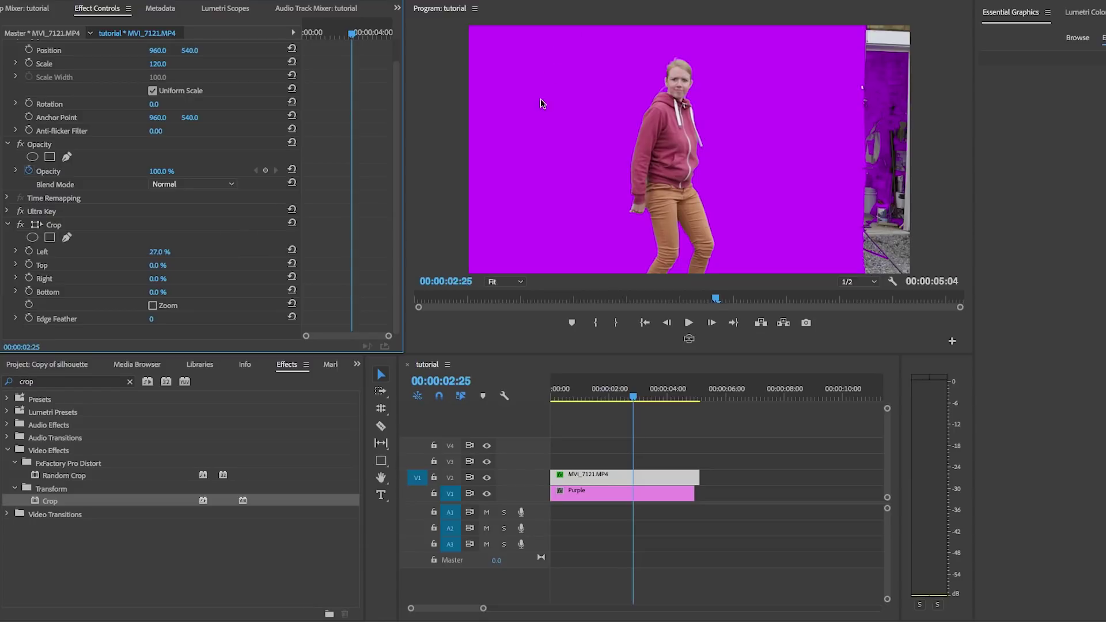
pyautogui.moveTo(157, 251); pyautogui.dragTo(198, 279)
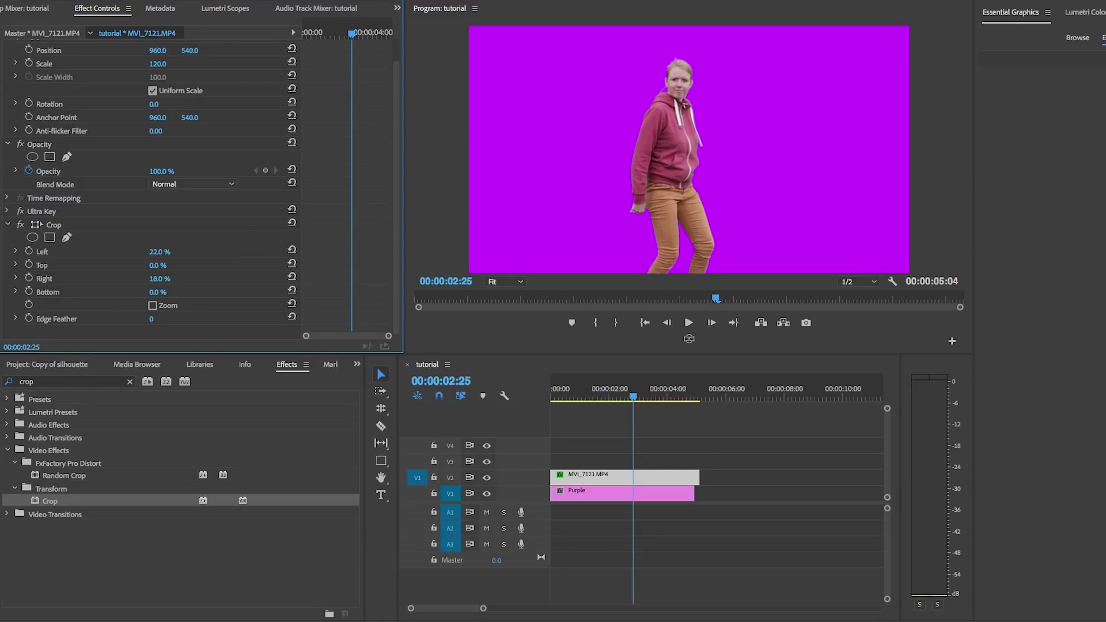
pyautogui.click(7, 225)
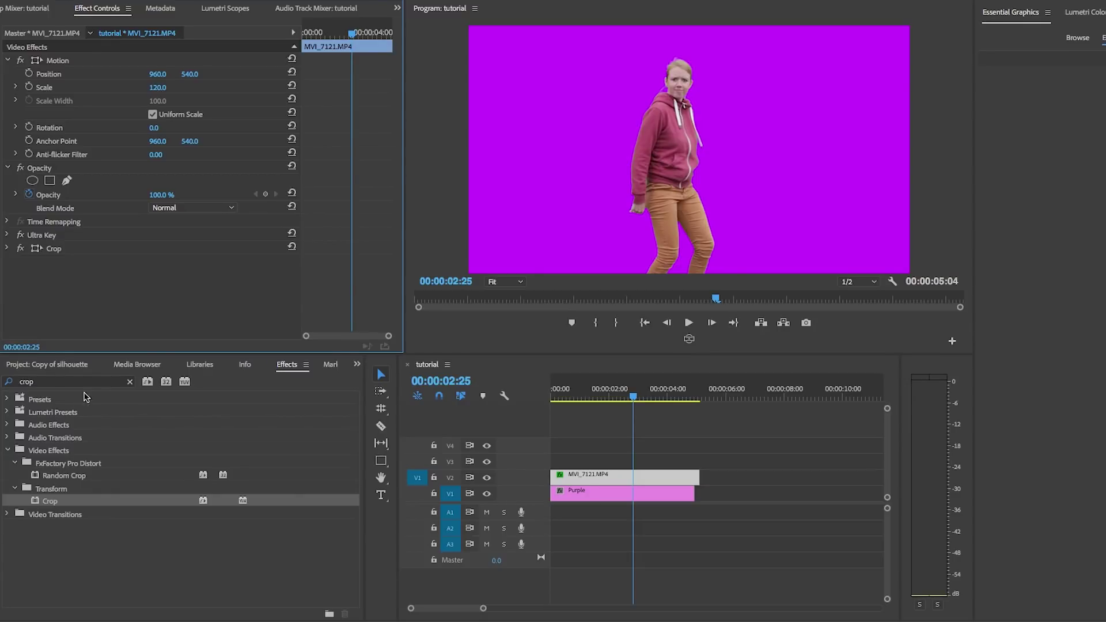
# Apply Tint to MVI_7121.MP4 with Map White To set to black
pyautogui.doubleClick(66, 382)
pyautogui.write('tint')
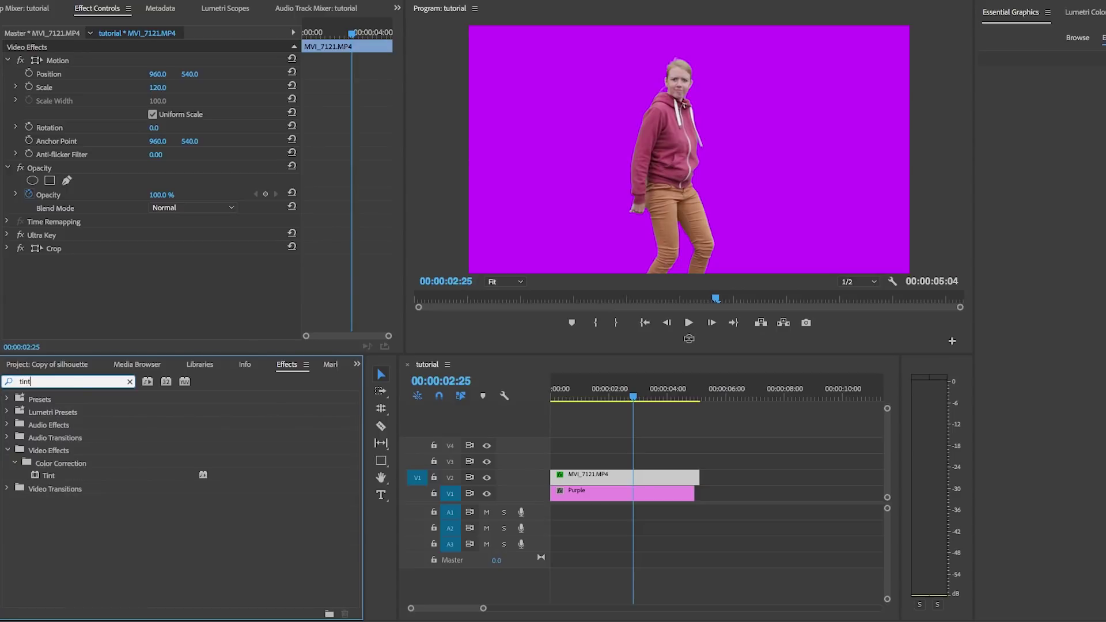
pyautogui.moveTo(50, 477); pyautogui.dragTo(584, 475)
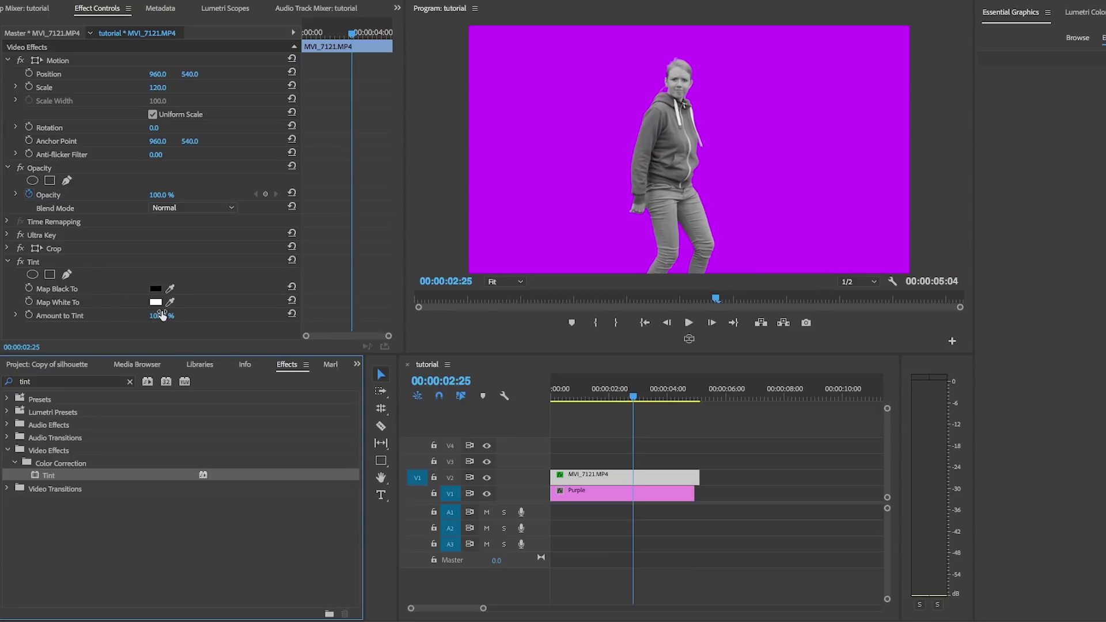
pyautogui.click(156, 302)
pyautogui.moveTo(488, 122); pyautogui.dragTo(464, 113)
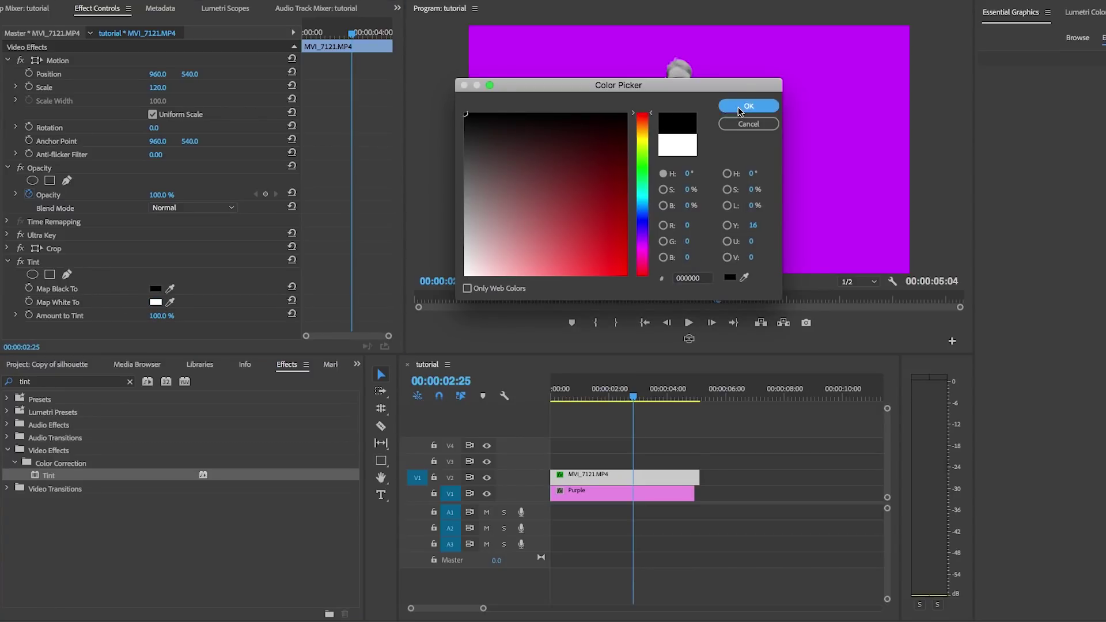
pyautogui.click(742, 108)
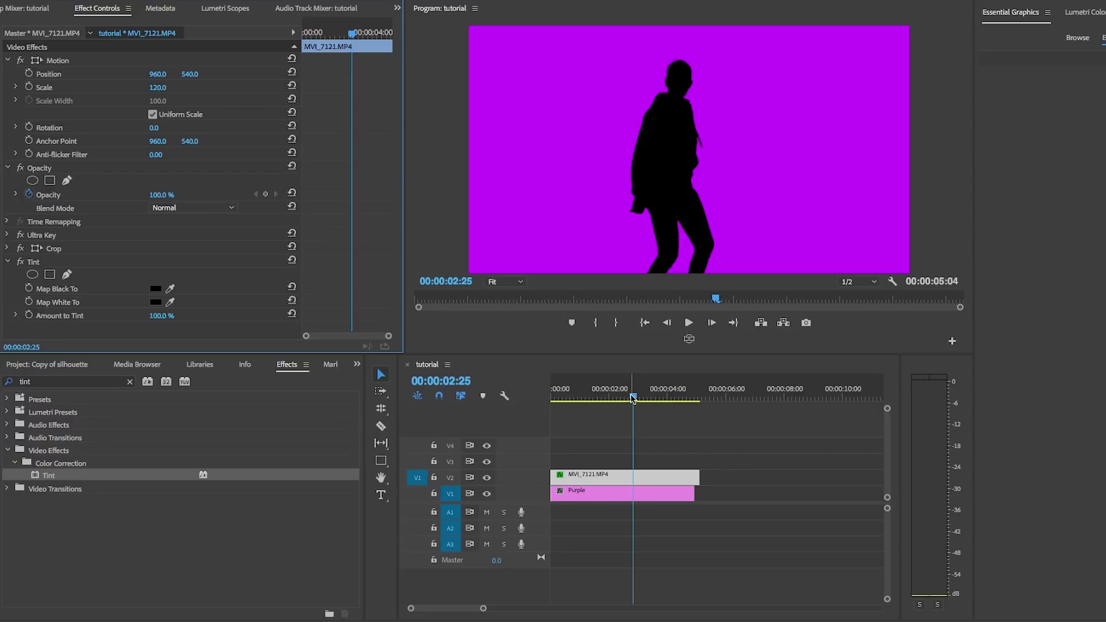
# Play the sequence from the start to preview the black silhouette on purple
pyautogui.click(528, 399)
pyautogui.press('Home')
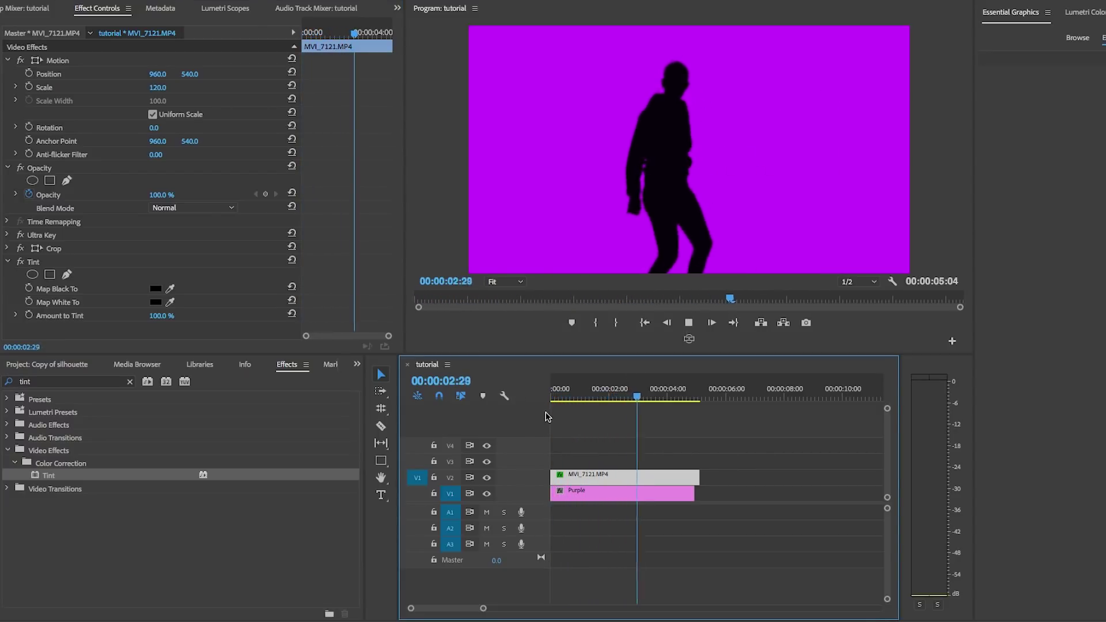
pyautogui.press('space')
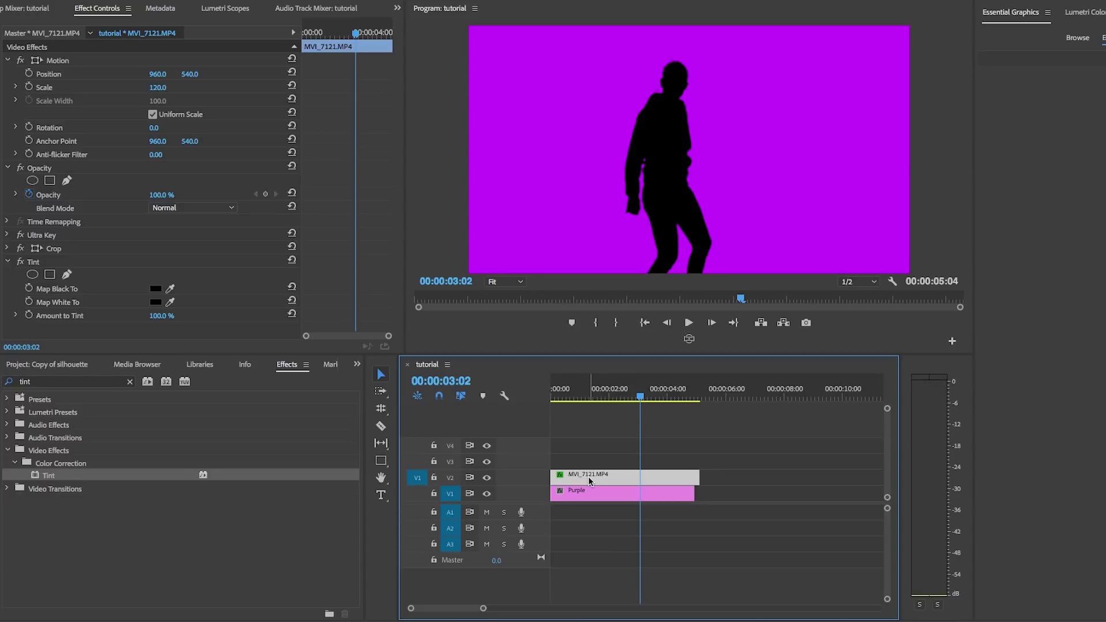
# Duplicate MVI_7121.MP4 onto V3, extend the Purple matte, and move the V2 copy to Position X 542
pyautogui.moveTo(588, 475); pyautogui.dragTo(587, 461)
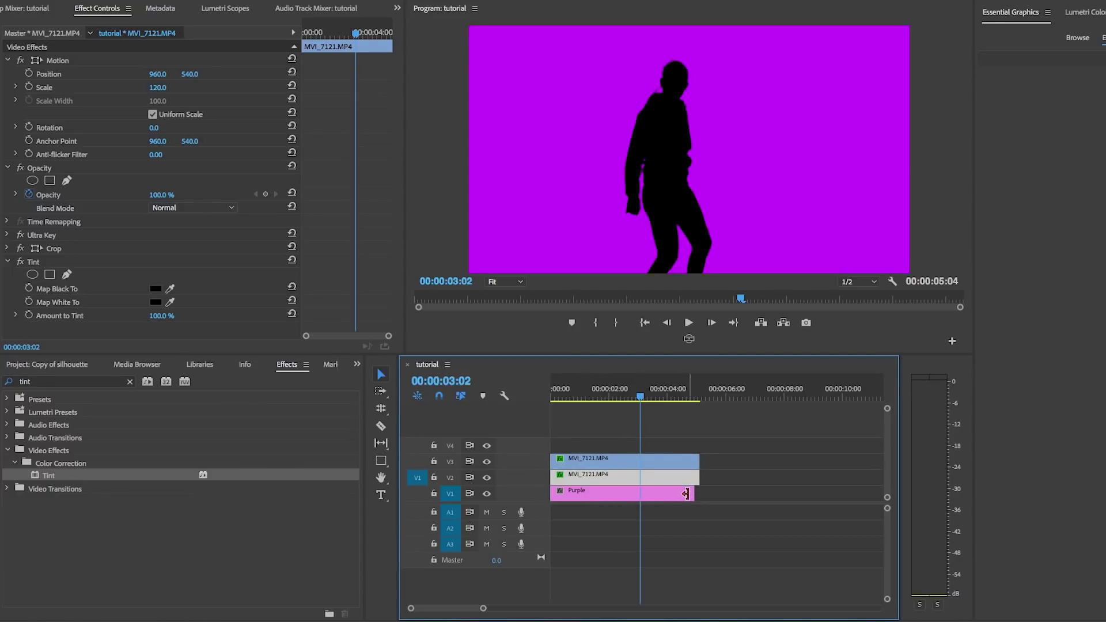
pyautogui.moveTo(692, 493); pyautogui.dragTo(698, 493)
pyautogui.click(659, 476)
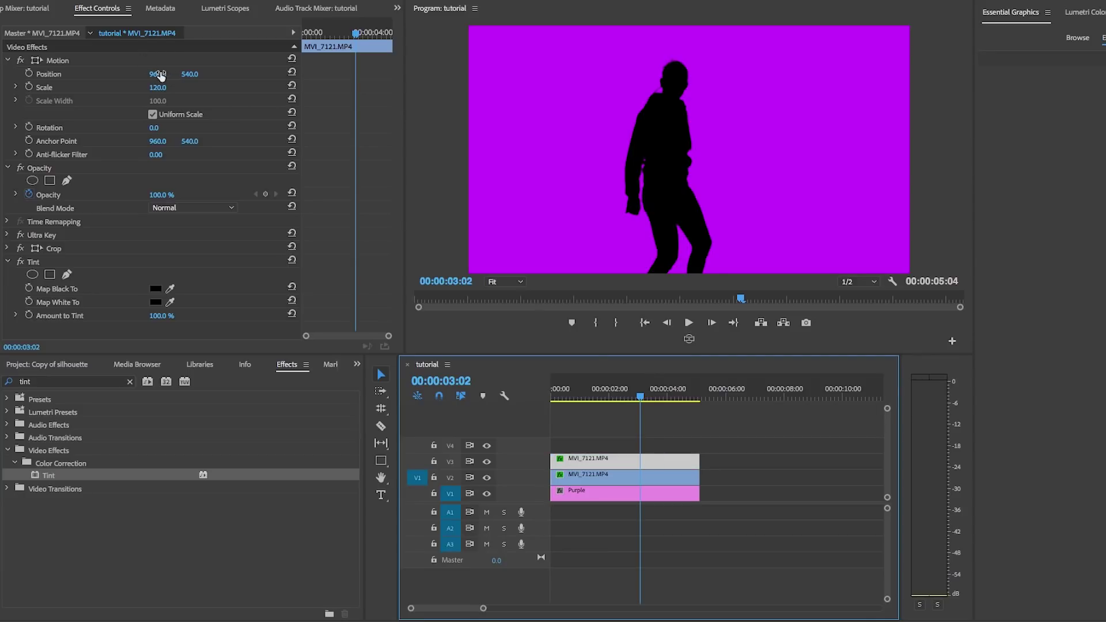
pyautogui.moveTo(160, 74); pyautogui.dragTo(133, 416)
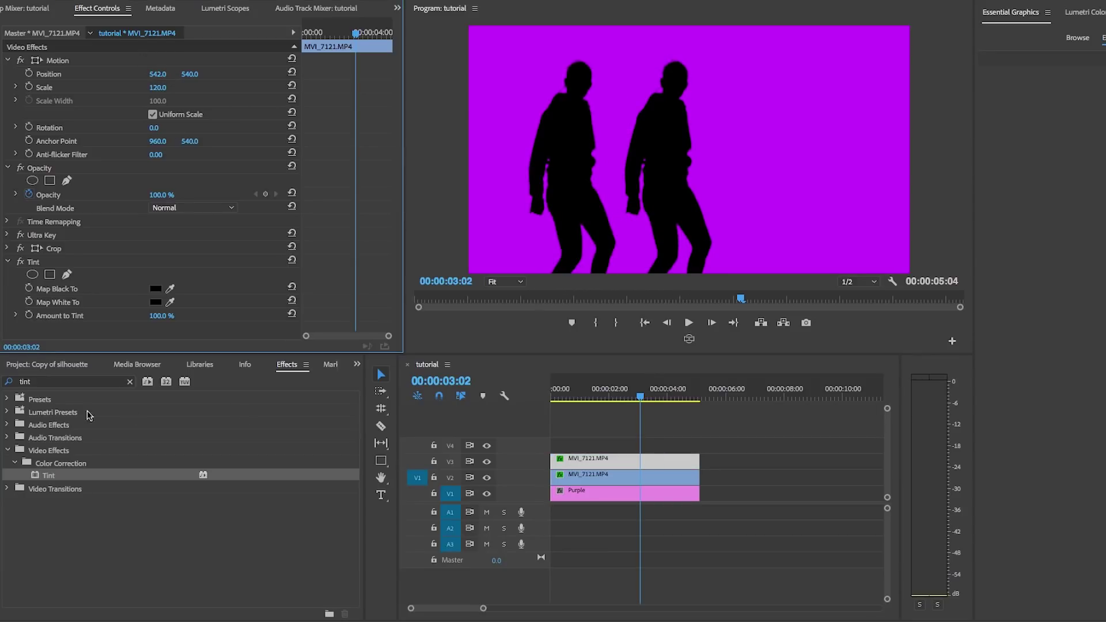
pyautogui.click(56, 384)
# Apply Horizontal Flip to the V2 dancer and spread the copies apart, the other at 1359, 558
pyautogui.write('hori')
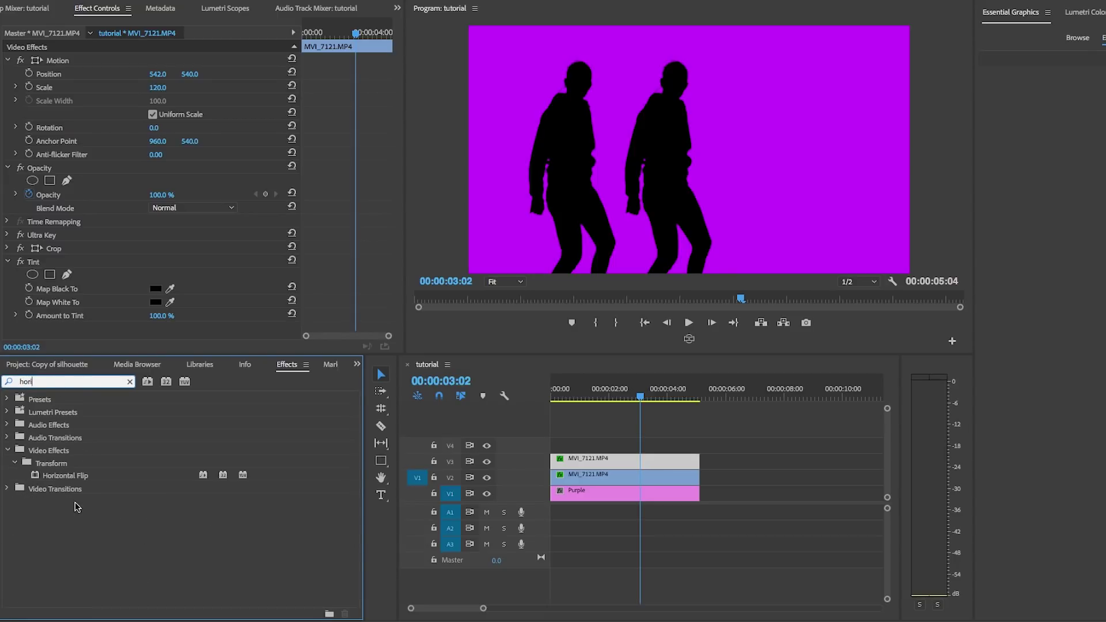
pyautogui.moveTo(60, 477); pyautogui.dragTo(664, 473)
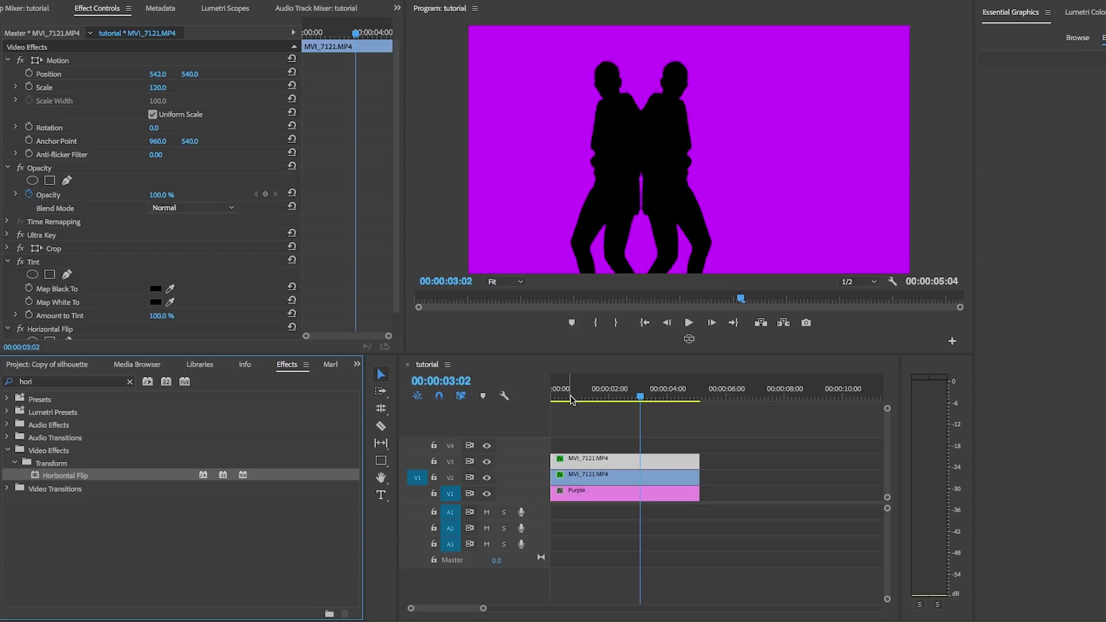
pyautogui.moveTo(164, 72); pyautogui.dragTo(230, 74)
pyautogui.click(641, 477)
pyautogui.click(633, 477)
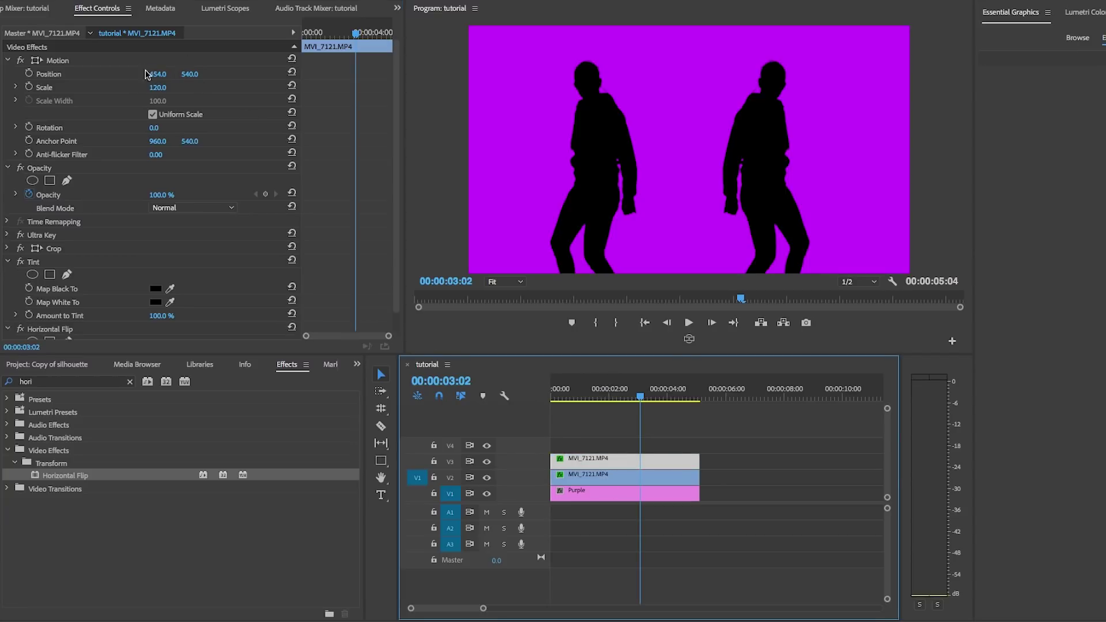
pyautogui.click(610, 462)
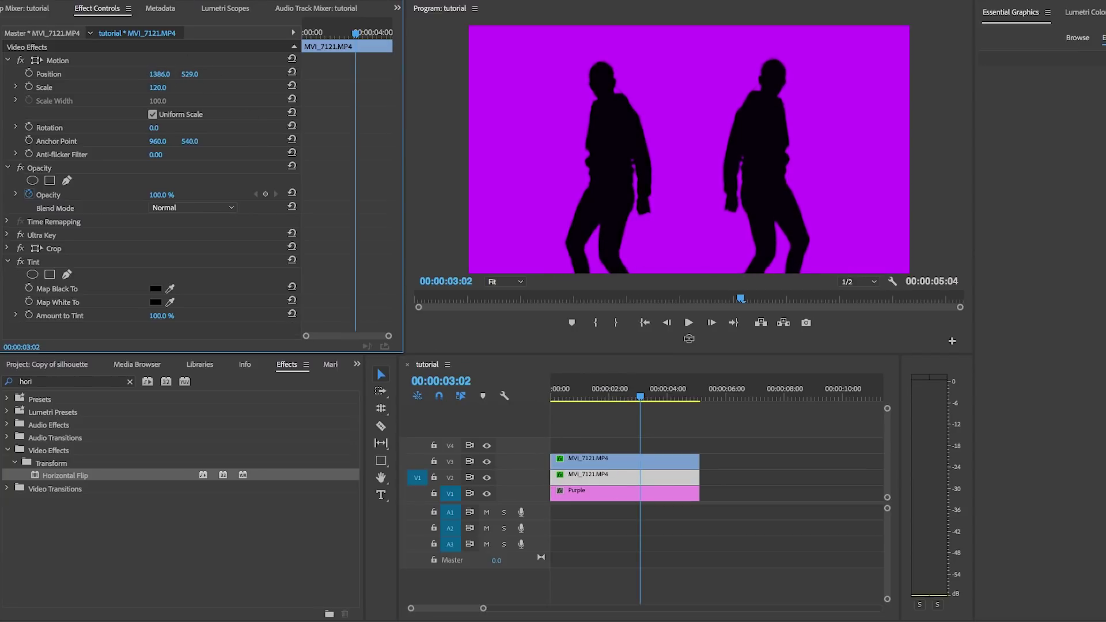
# Play the sequence from the start to review the mirrored dancers
pyautogui.press('Home')
pyautogui.press('space')
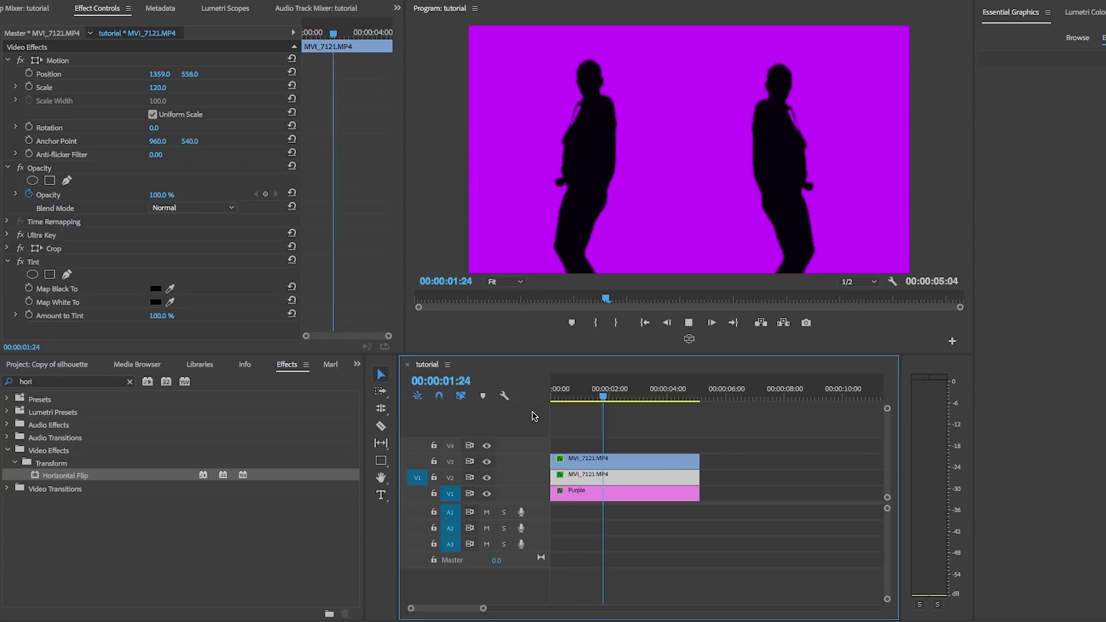
pyautogui.press('space')
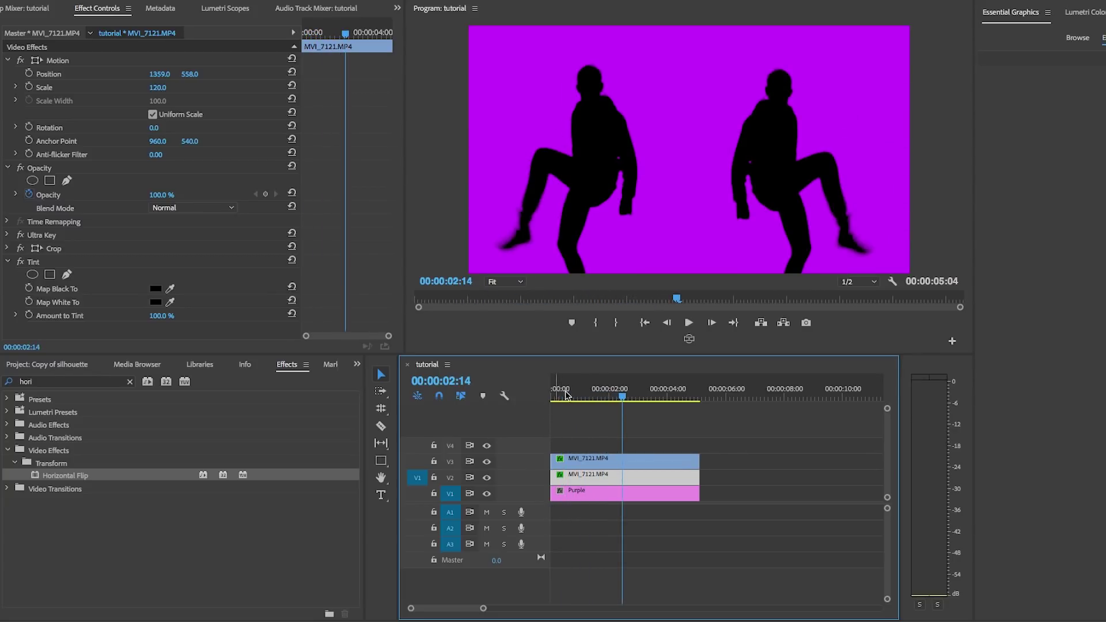
# Place the Footagecrate-VHS_Overlay clip from 02 Graphics/overlays on track V4 at the sequence start
pyautogui.click(608, 393)
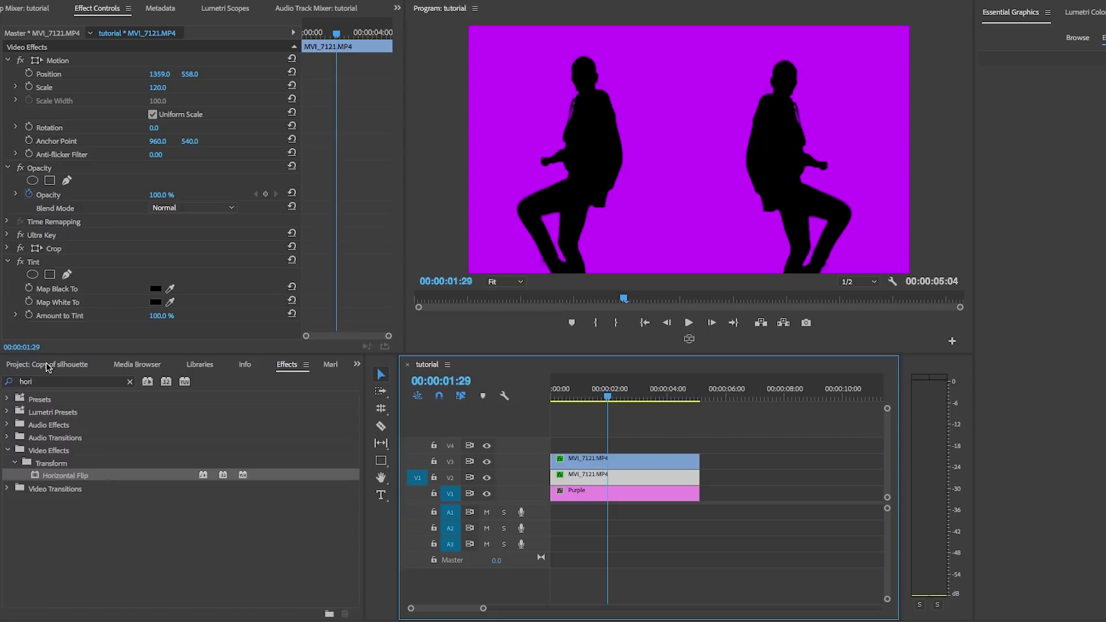
pyautogui.click(48, 367)
pyautogui.click(32, 435)
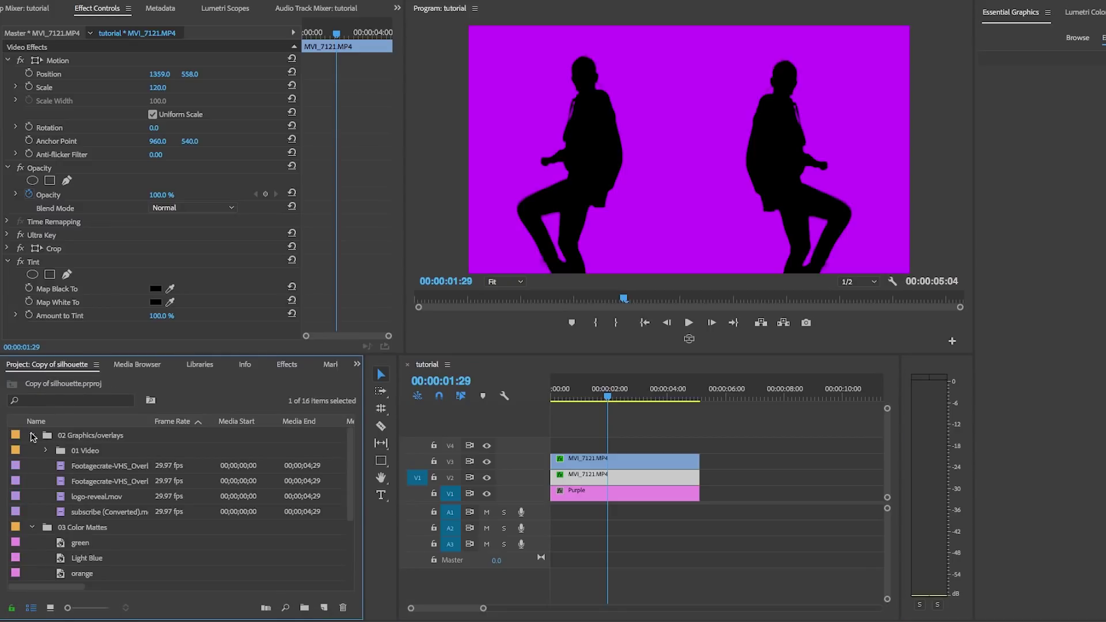
pyautogui.click(73, 466)
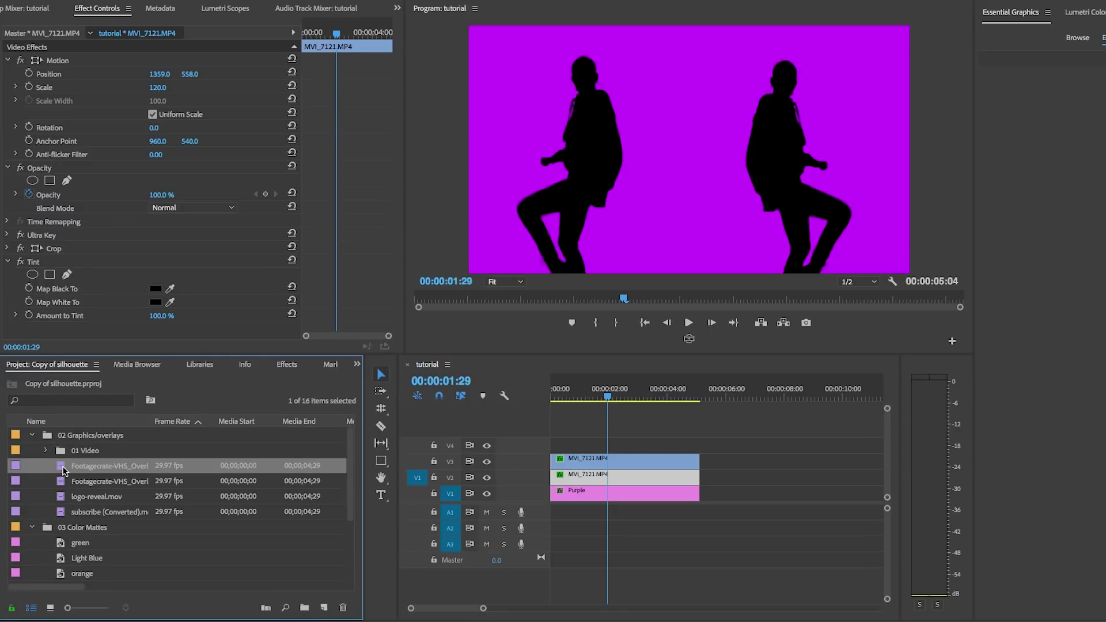
pyautogui.moveTo(63, 471); pyautogui.dragTo(550, 447)
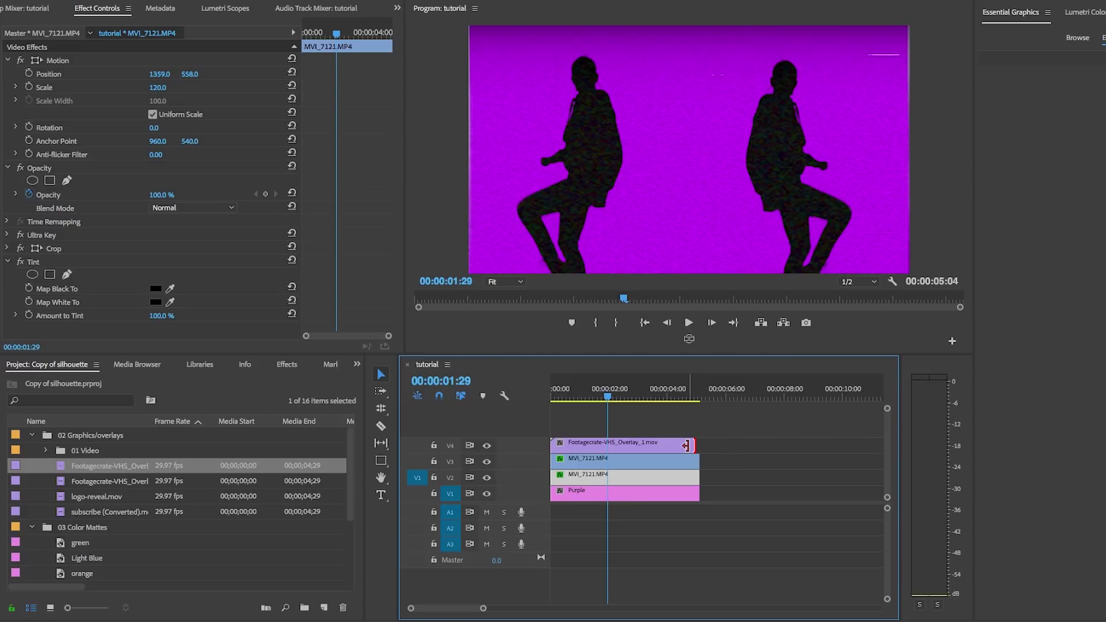
# Scale the VHS overlay clip to 114 and set its opacity to 80%
pyautogui.click(685, 445)
pyautogui.click(623, 440)
pyautogui.moveTo(161, 88); pyautogui.dragTo(168, 87)
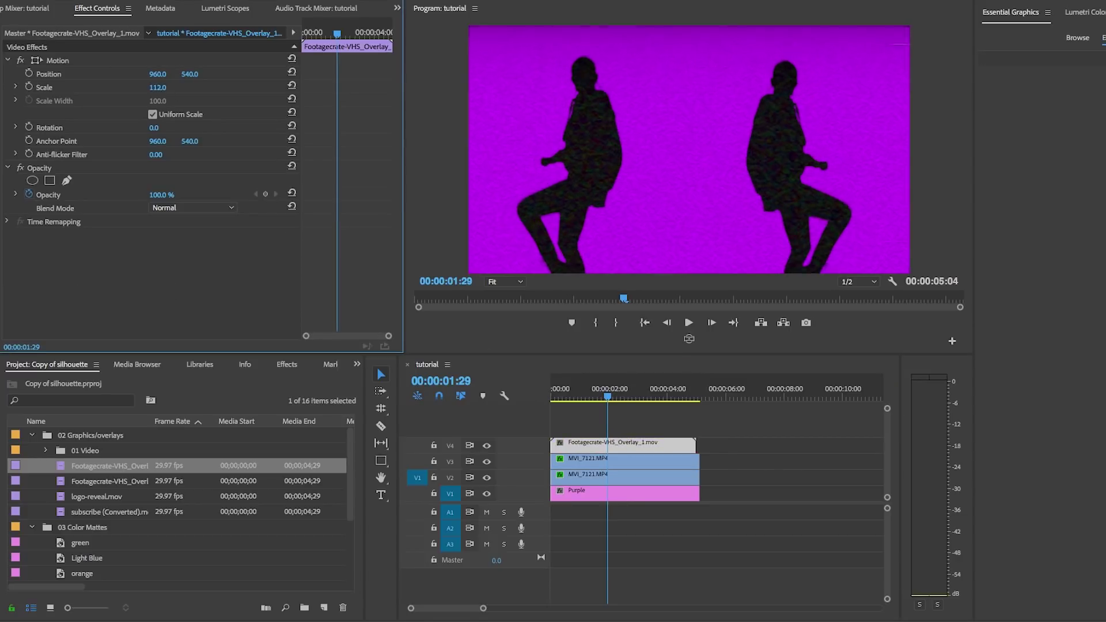
pyautogui.click(165, 194)
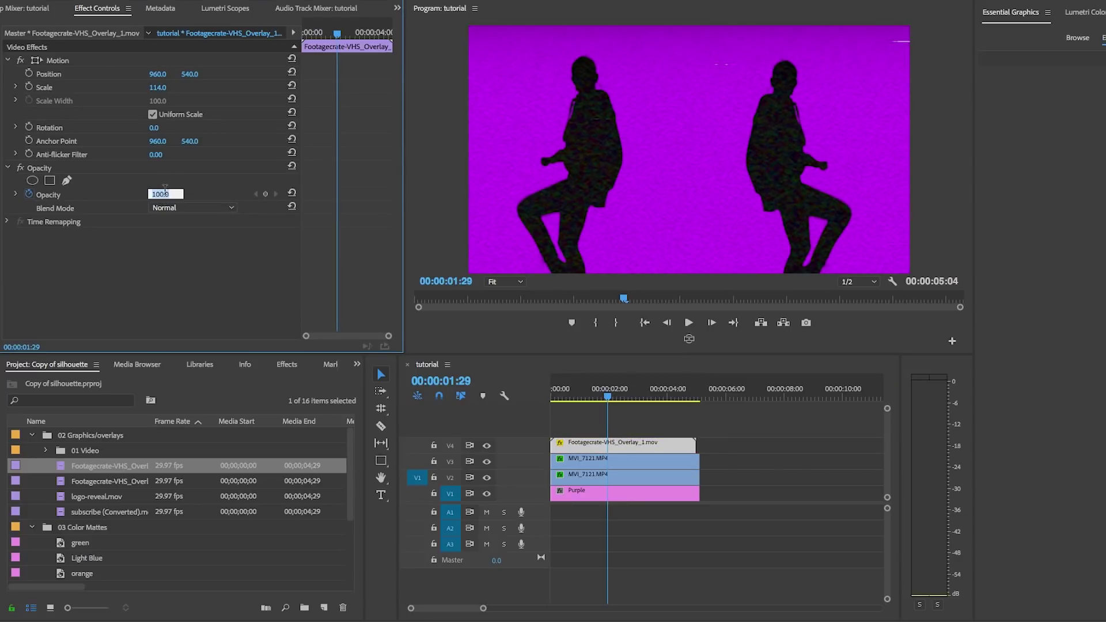
pyautogui.press('Return')
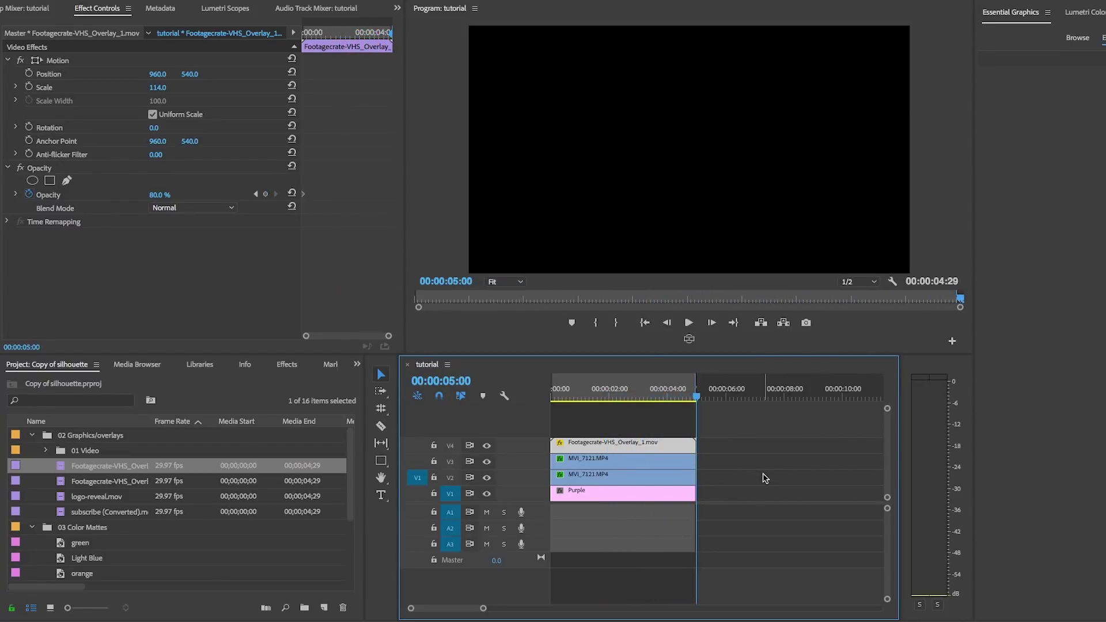
pyautogui.press('space')
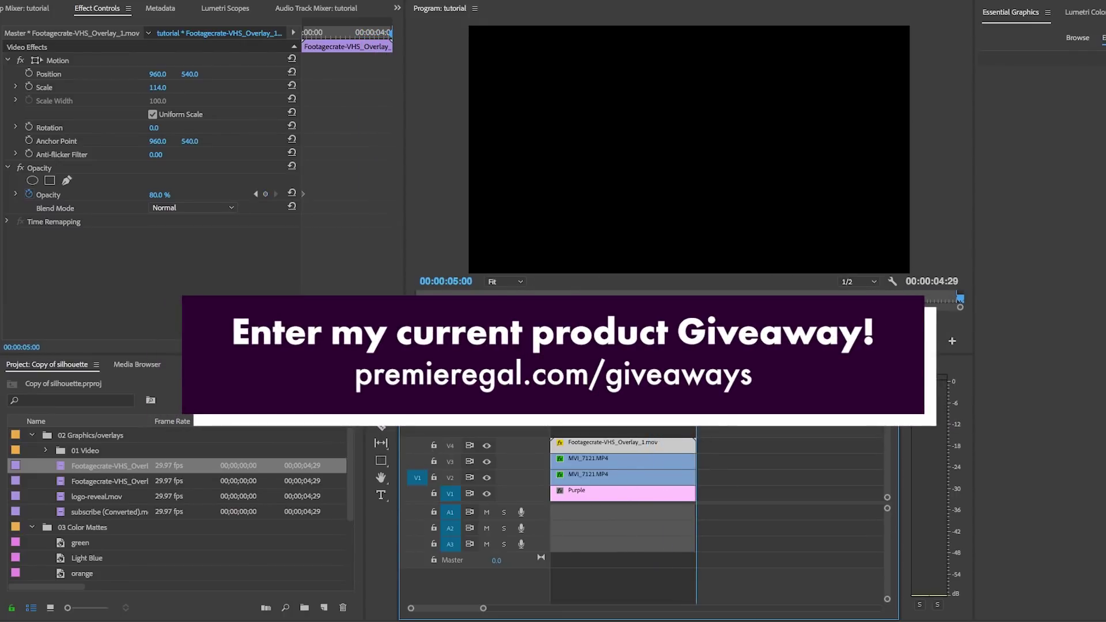
pyautogui.press('Home')
pyautogui.press('space')
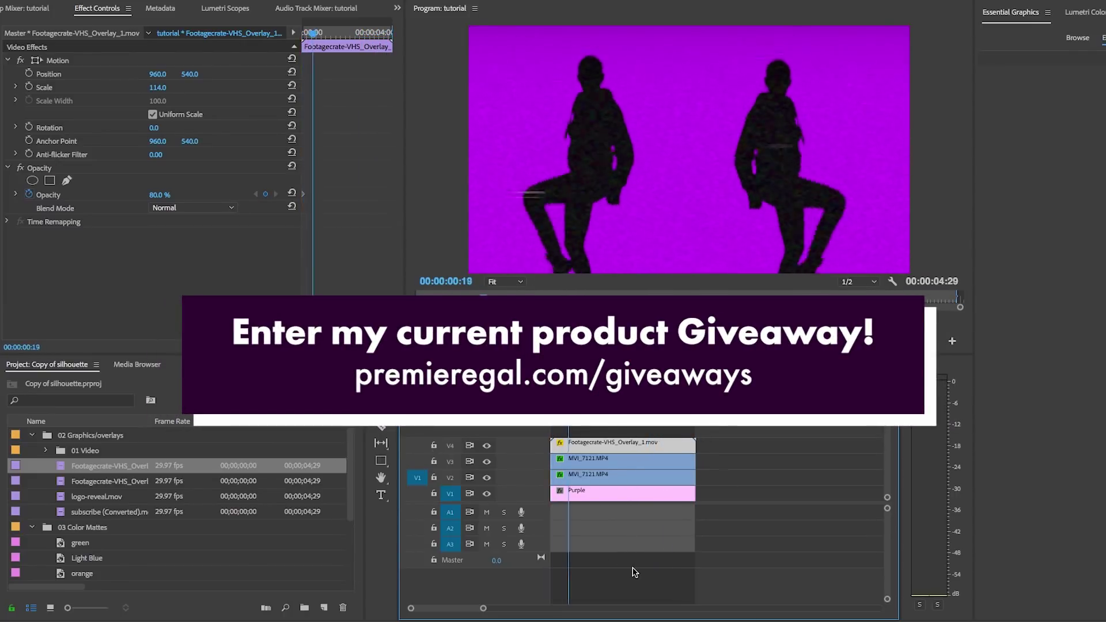